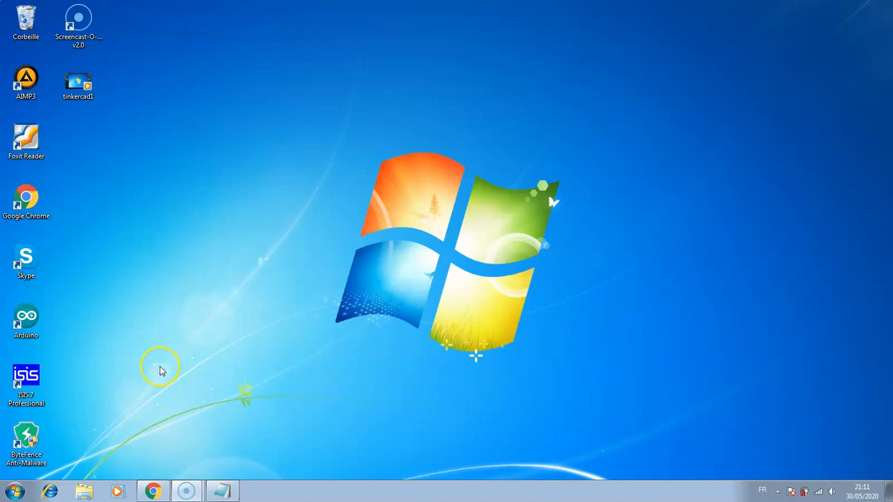
Switch to the Tinkercad circuit CMSA2_LCD_Arduino and examine the wiring between the LCD pins, resistor, breadboard and Arduino.
click(152, 492)
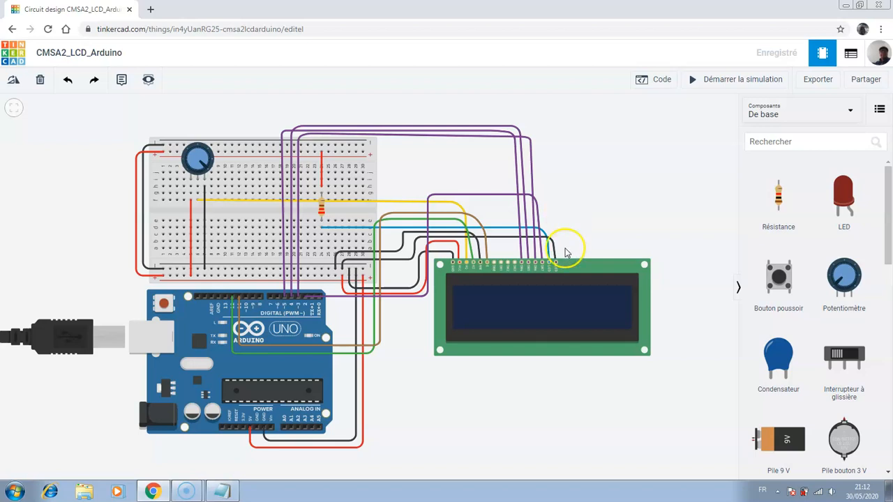
scroll(615, 217, up, 5)
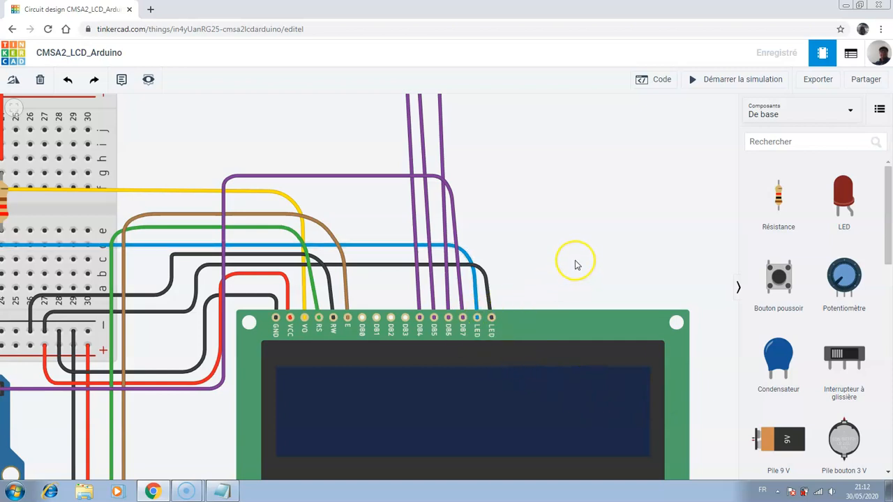
scroll(575, 263, up, 1)
scroll(575, 263, down, 2)
scroll(575, 261, down, 2)
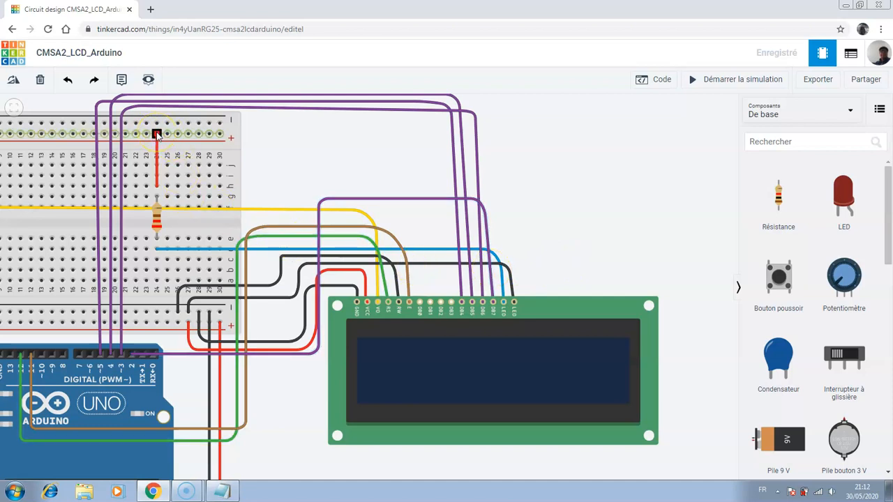
click(156, 191)
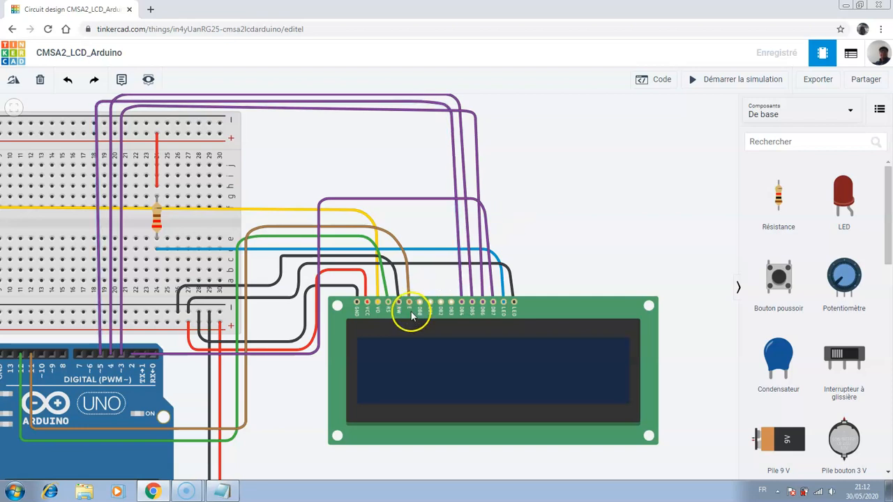
scroll(572, 235, up, 5)
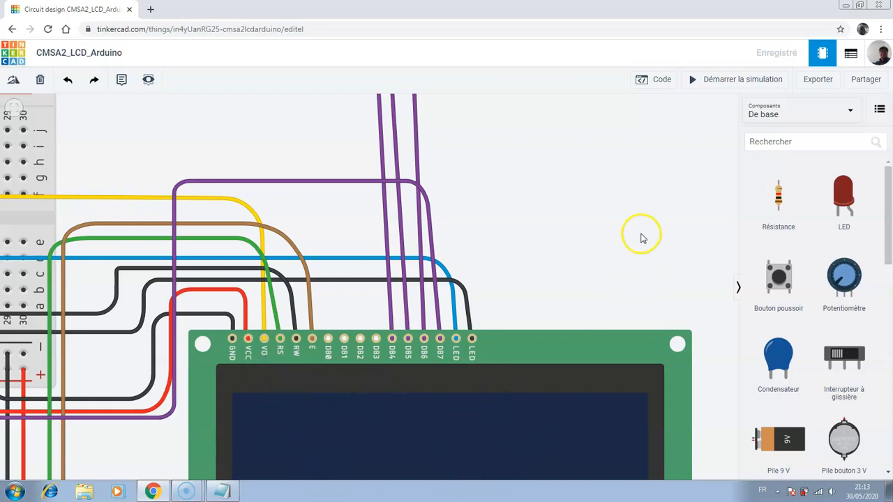
scroll(642, 236, down, 3)
scroll(642, 235, down, 3)
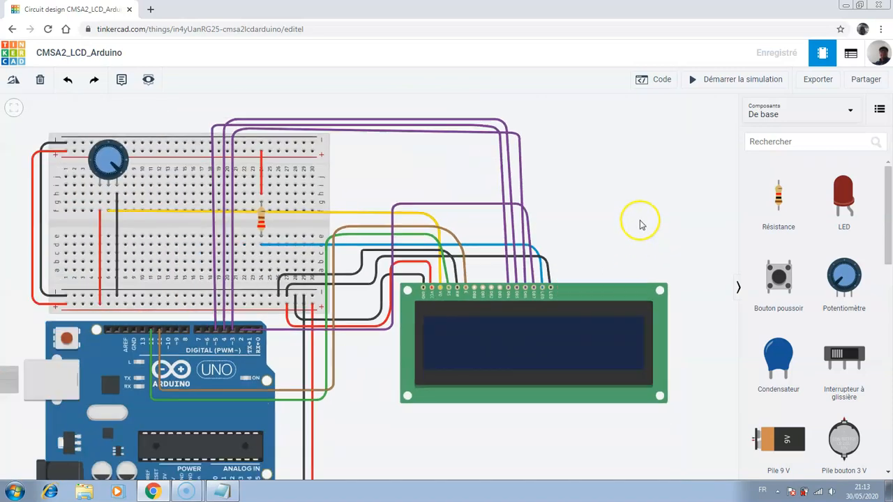
Run the circuit simulation, turn the potentiometer to vary the LCD contrast and turn it back, and stop the simulation.
click(743, 81)
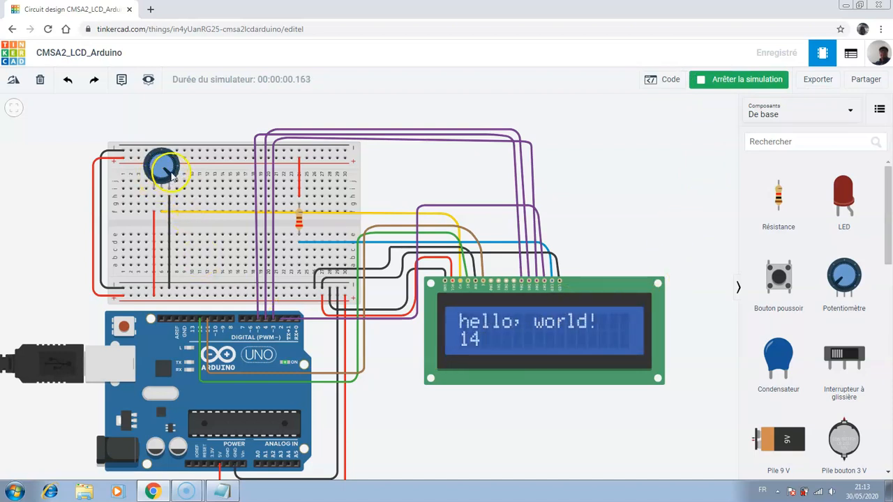
drag(171, 175, 170, 164)
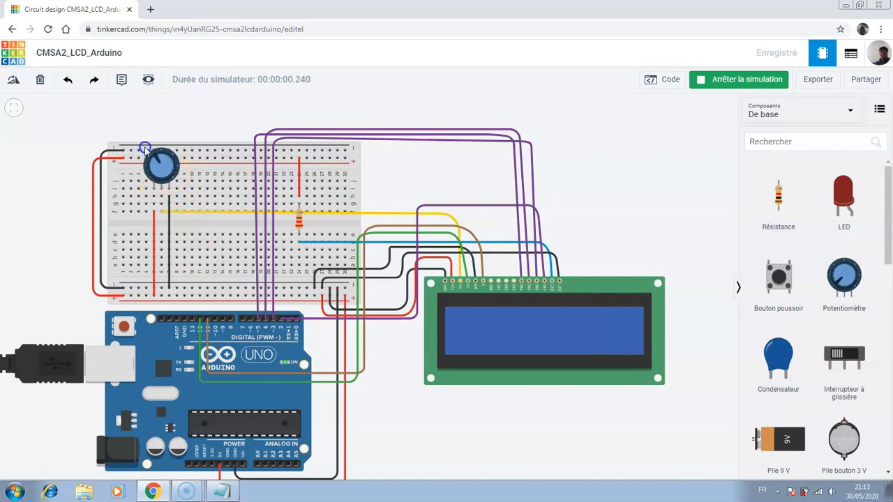
drag(168, 185, 173, 177)
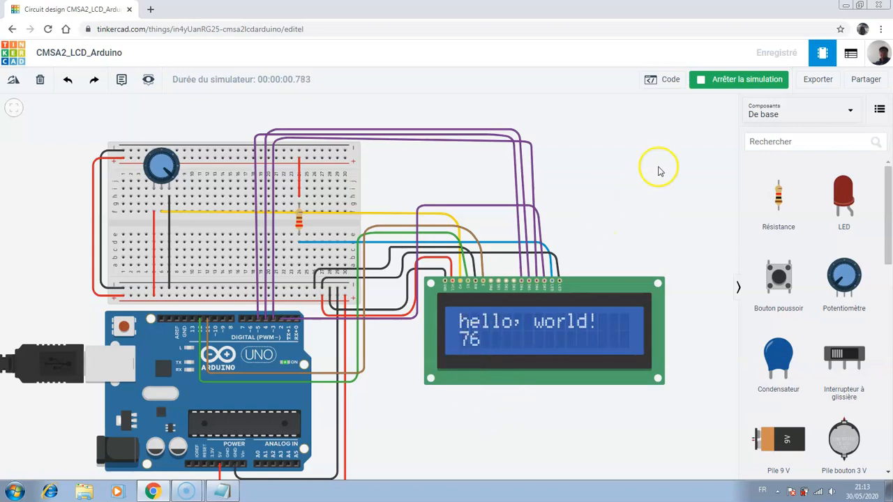
click(729, 82)
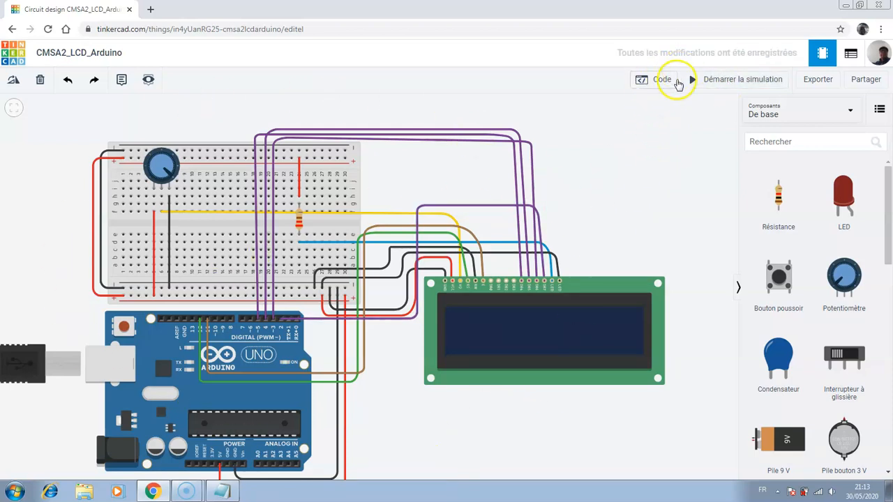
Examine the Arduino sketch from the LiquidCrystal include to the setCursor row argument, and briefly simulate it to compare with the LCD output.
click(652, 81)
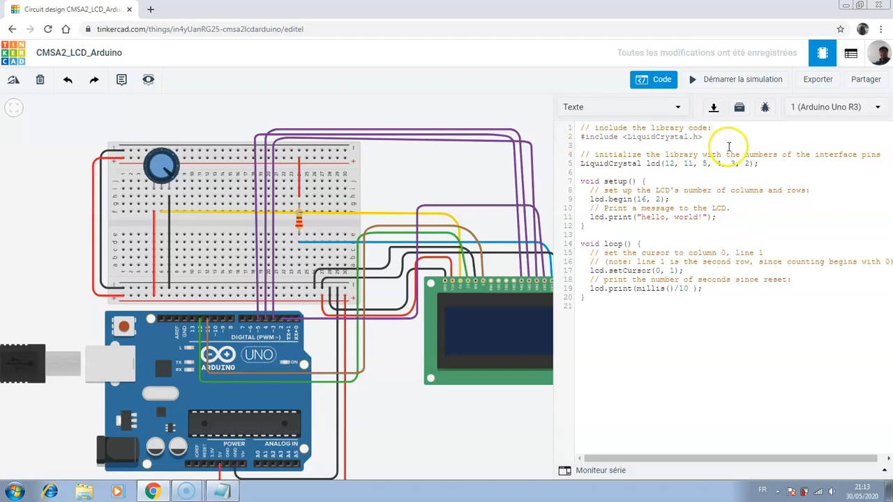
drag(674, 133, 568, 138)
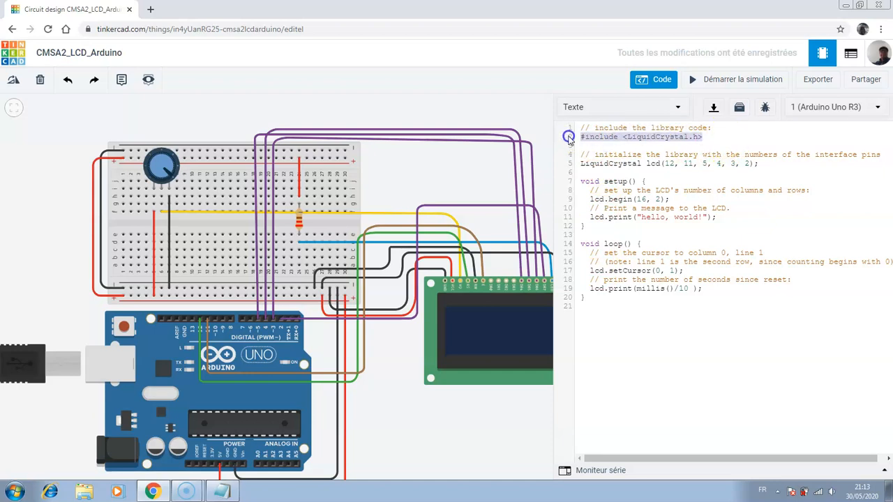
click(740, 133)
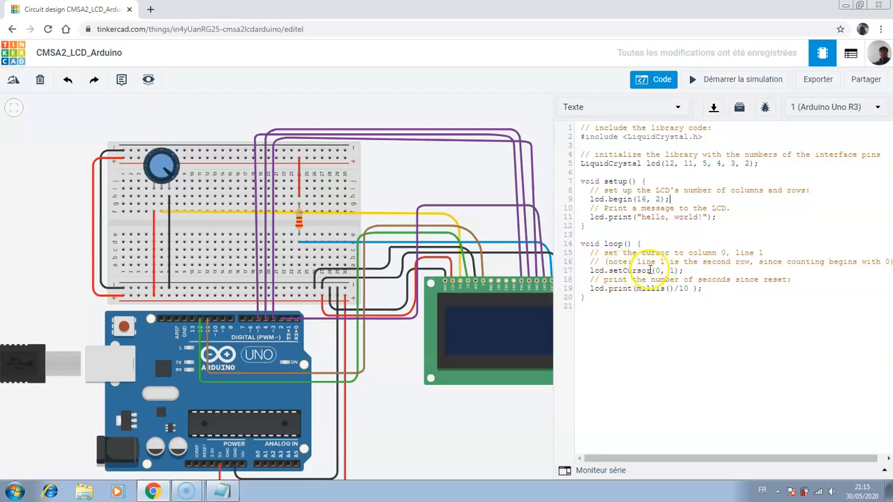
click(671, 270)
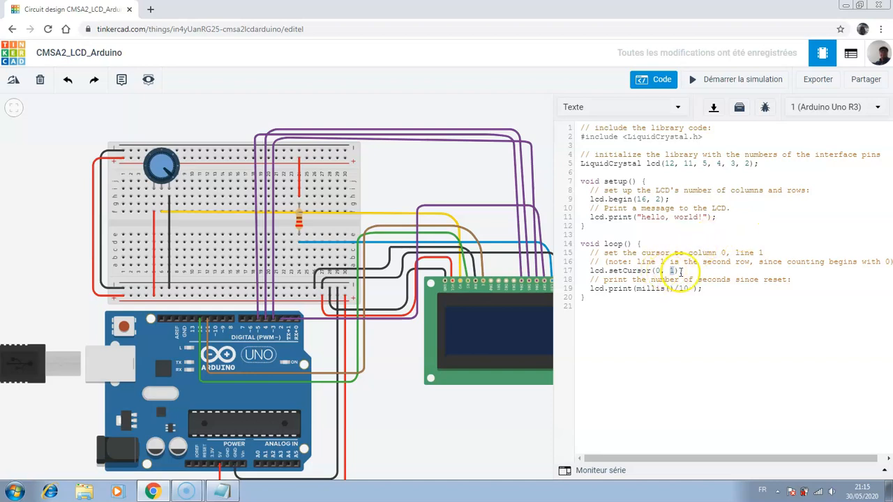
double_click(672, 270)
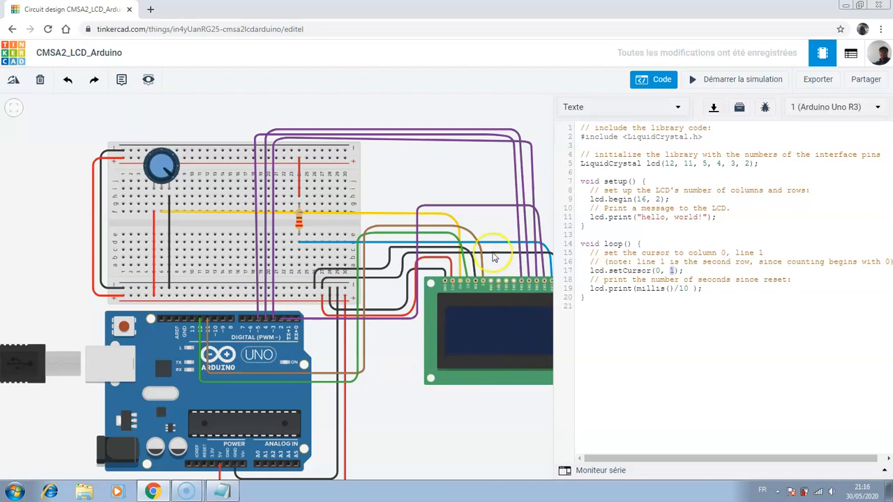
click(741, 81)
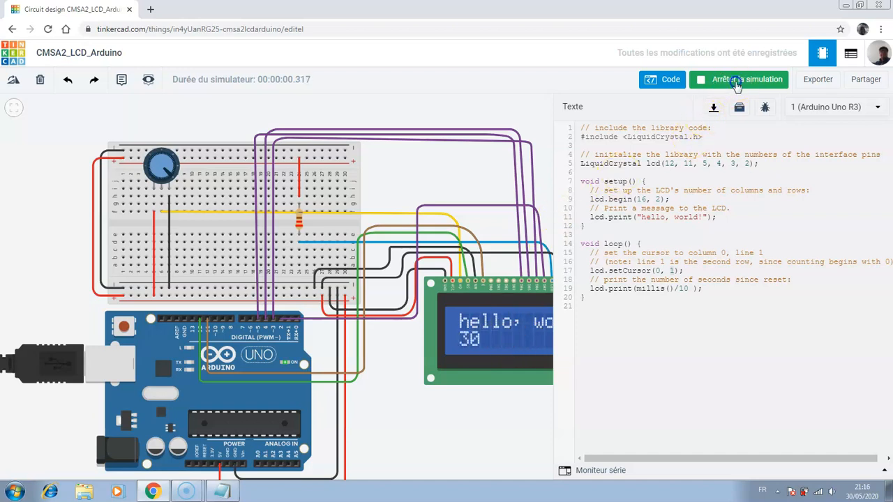
click(733, 81)
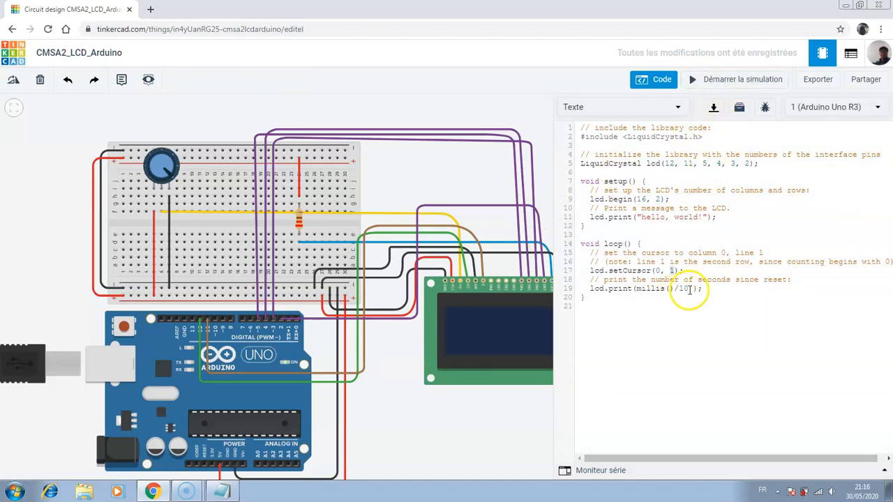
Remove the division by 10 from the millis() print line and test the sketch in a short simulation.
click(689, 290)
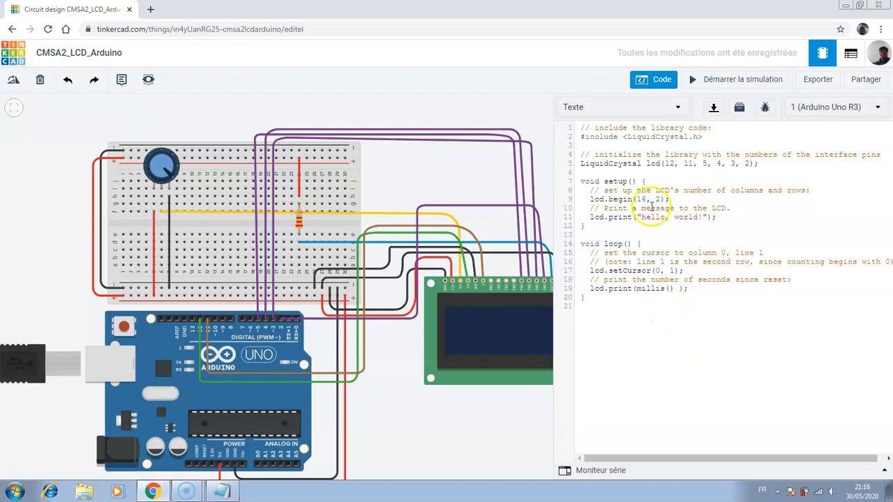
click(691, 79)
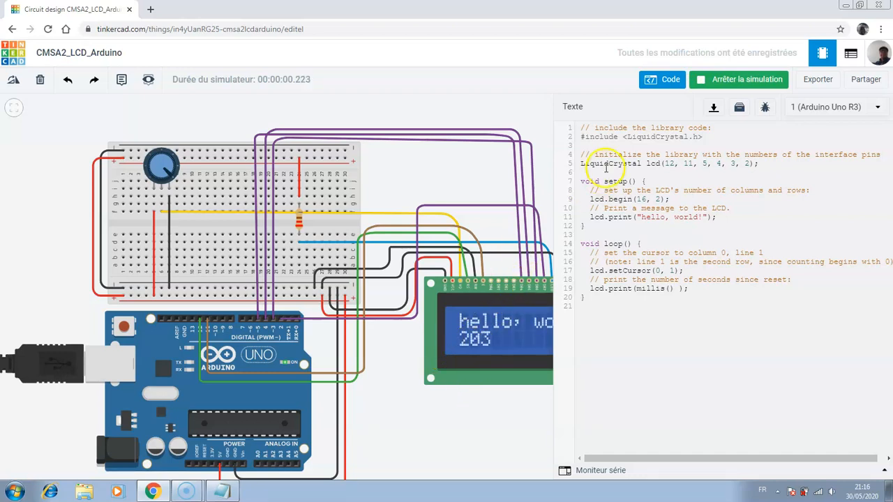
click(740, 79)
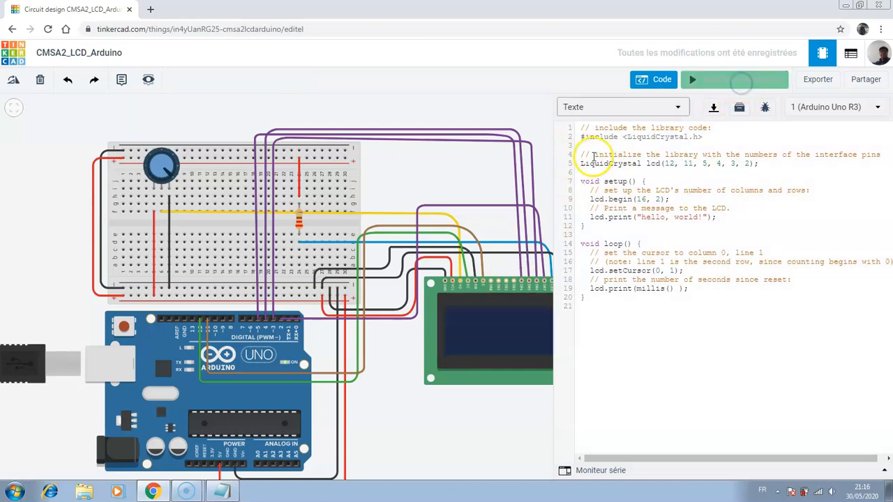
Close the code view, return to the circuits dashboard and create a new blank circuit.
click(643, 79)
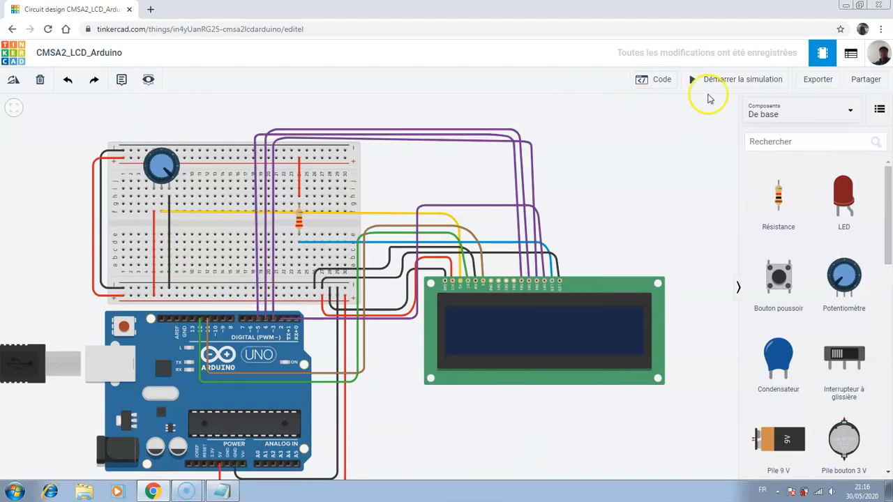
click(14, 34)
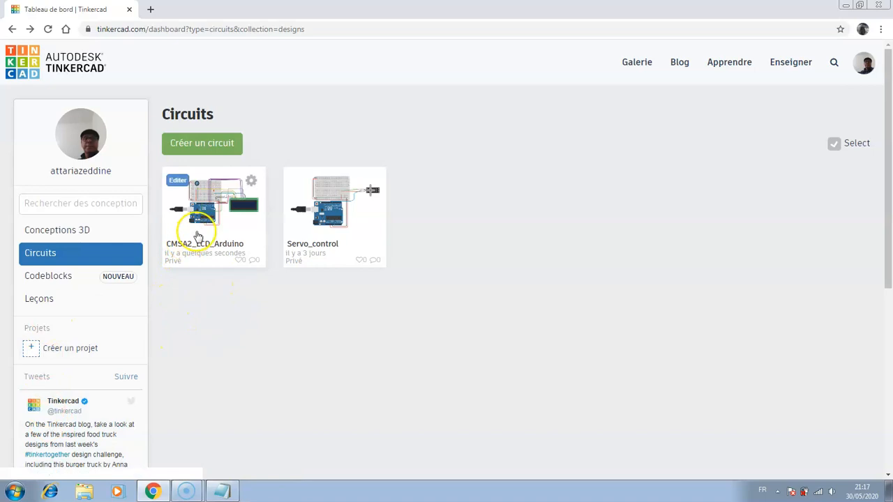
click(230, 144)
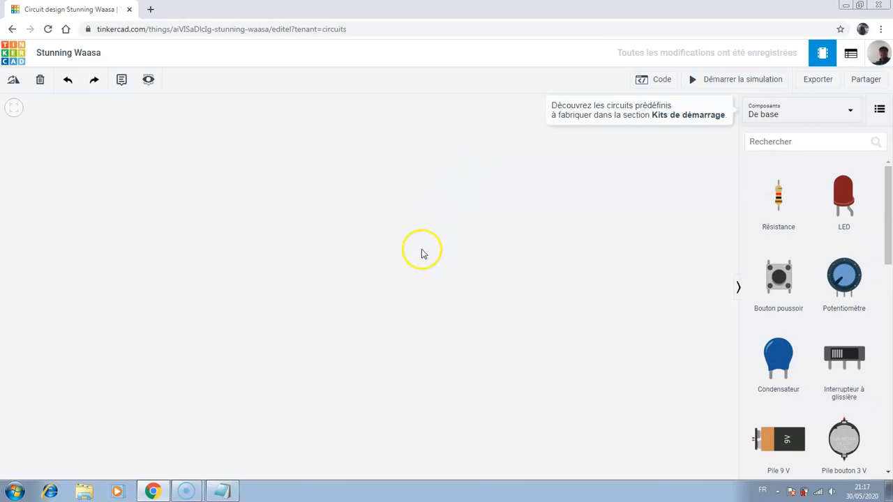
click(580, 233)
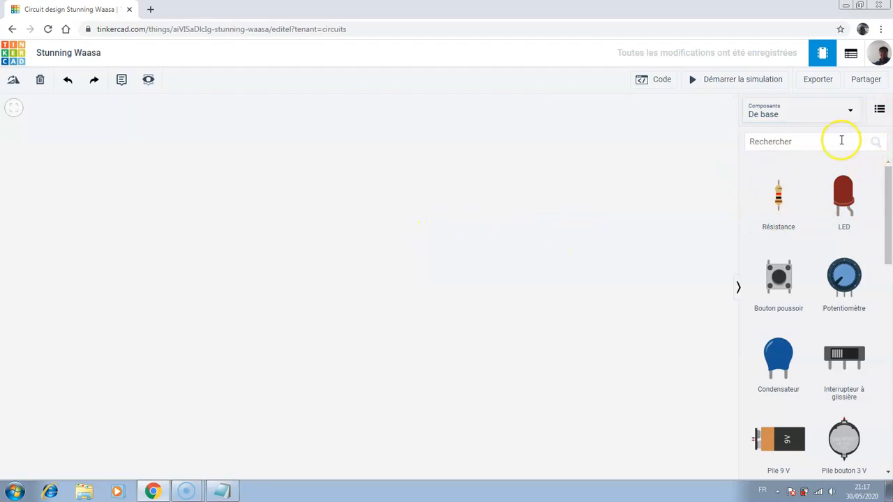
Place the Arduino starter "Platine d'essai", an Uno wired to a breadboard, in the empty workspace and deselect it.
click(849, 117)
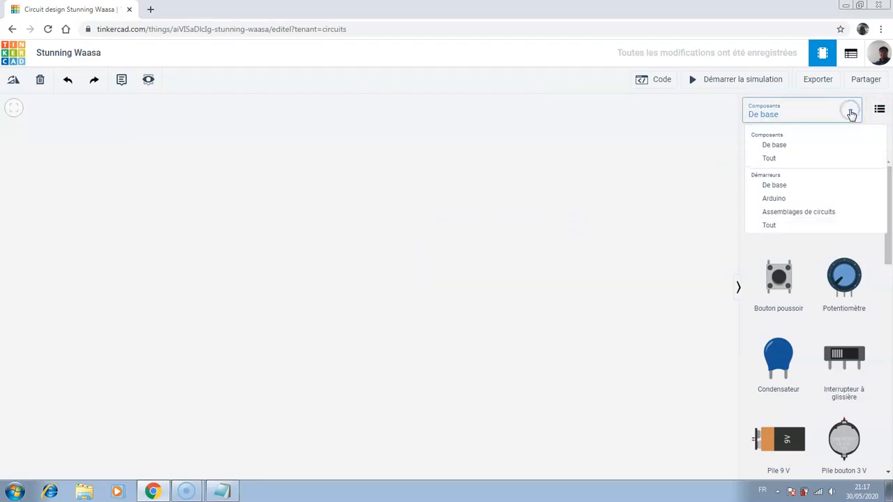
click(774, 146)
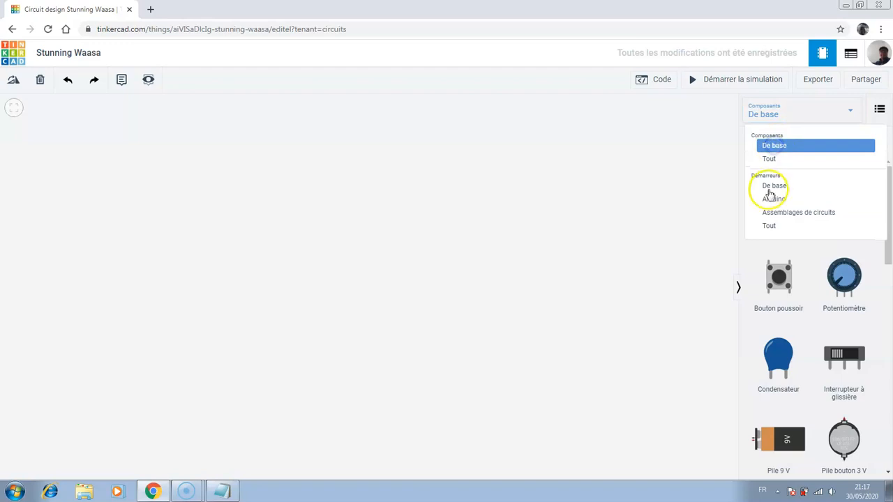
click(815, 117)
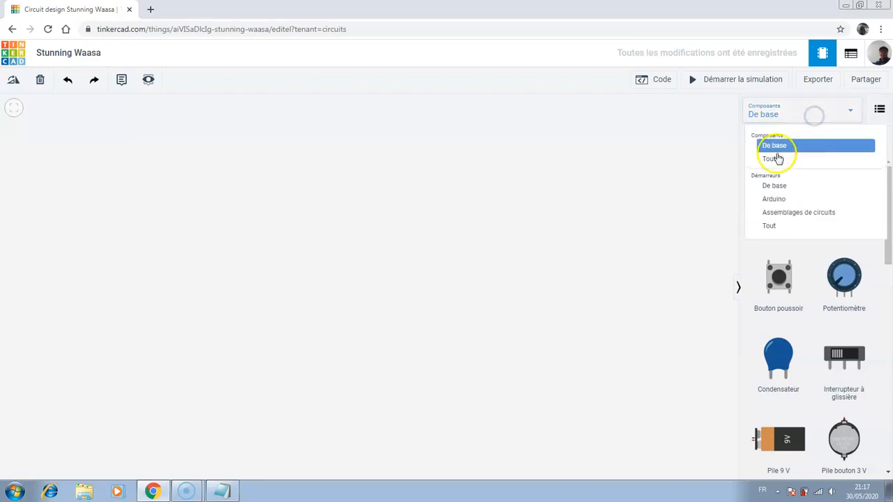
click(774, 199)
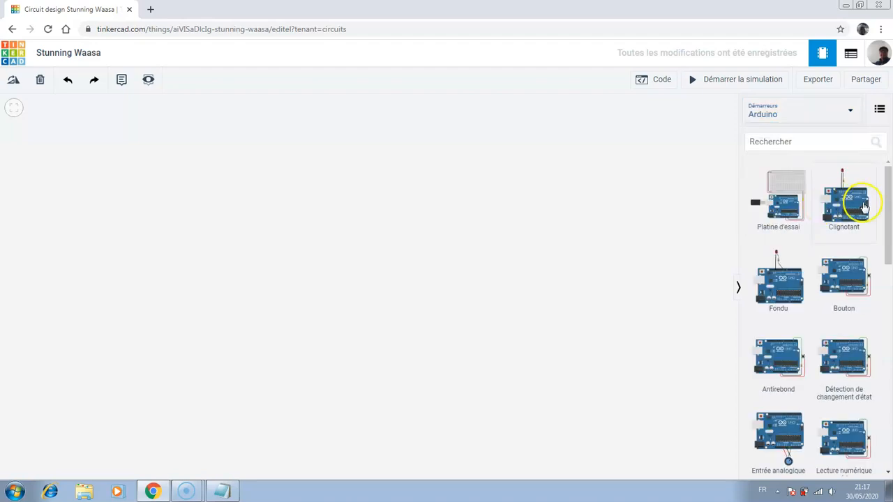
mouse_move(889, 199)
mouse_down()
mouse_move(890, 211)
mouse_move(889, 193)
mouse_up()
drag(786, 198, 356, 242)
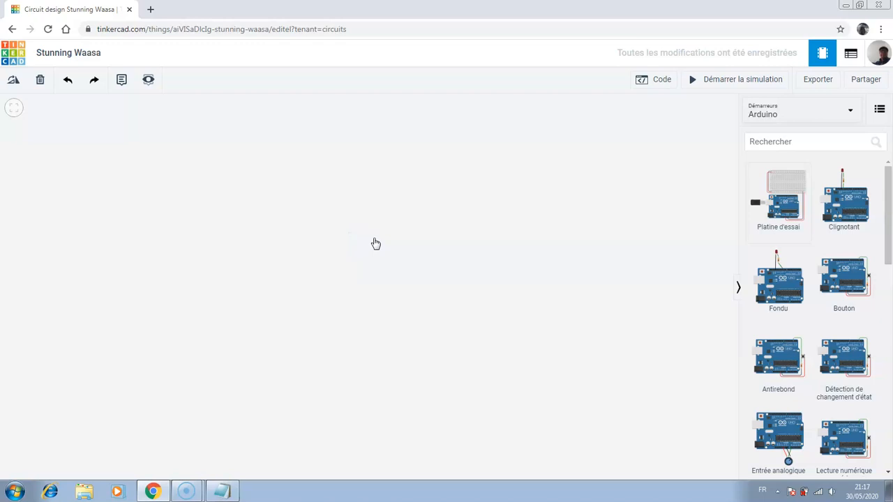
drag(375, 243, 394, 244)
click(530, 259)
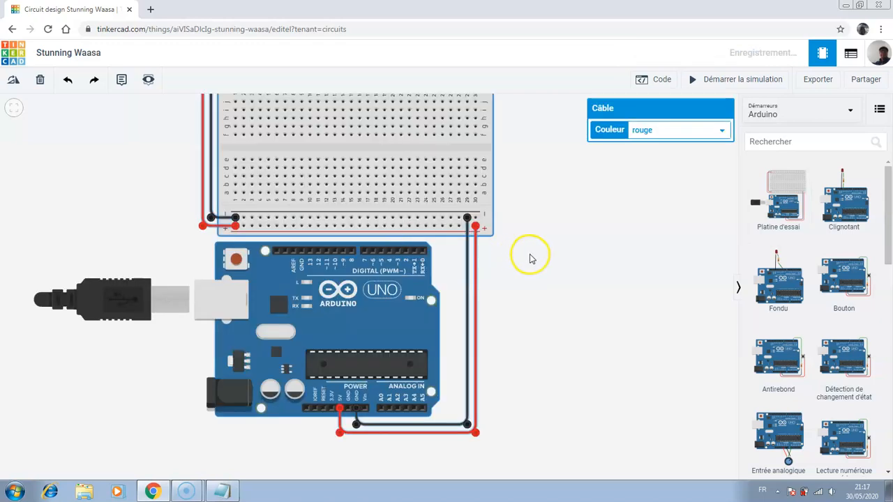
scroll(531, 259, up, 1)
scroll(531, 260, down, 2)
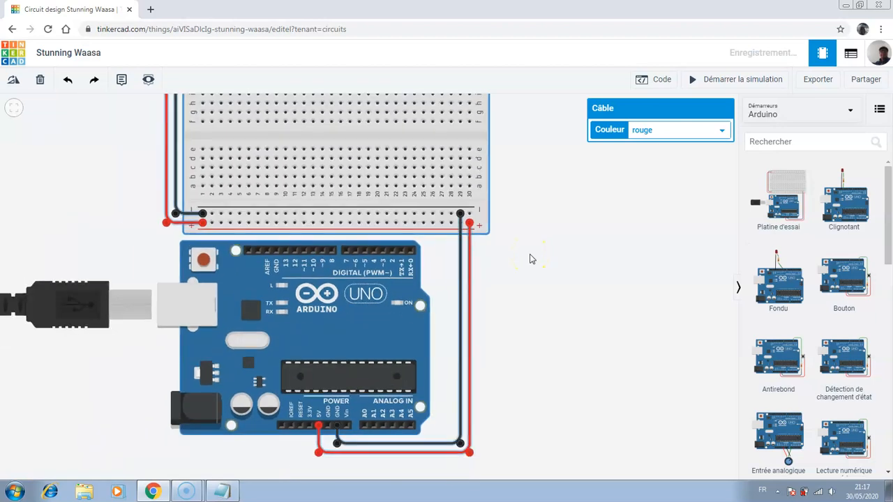
drag(538, 260, 536, 329)
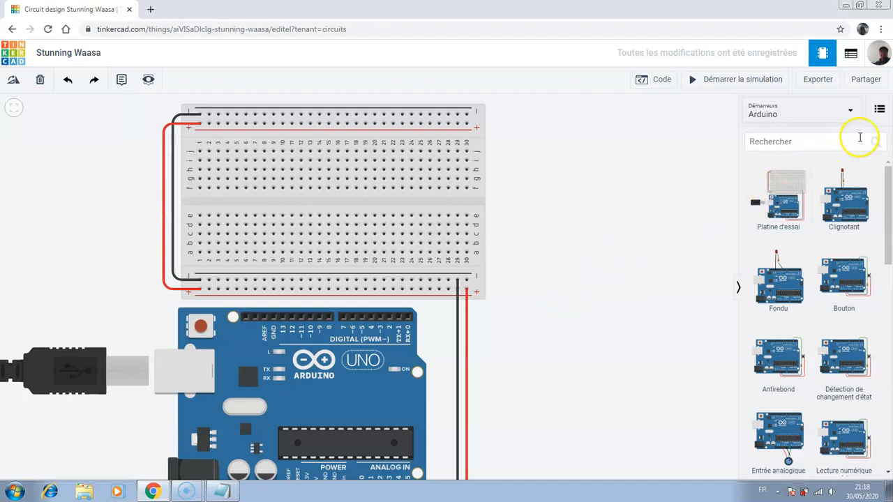
Search the components for "LCD" and place the Écran LCD 16x2 beside the Arduino Uno, below the breadboard's right edge.
click(819, 116)
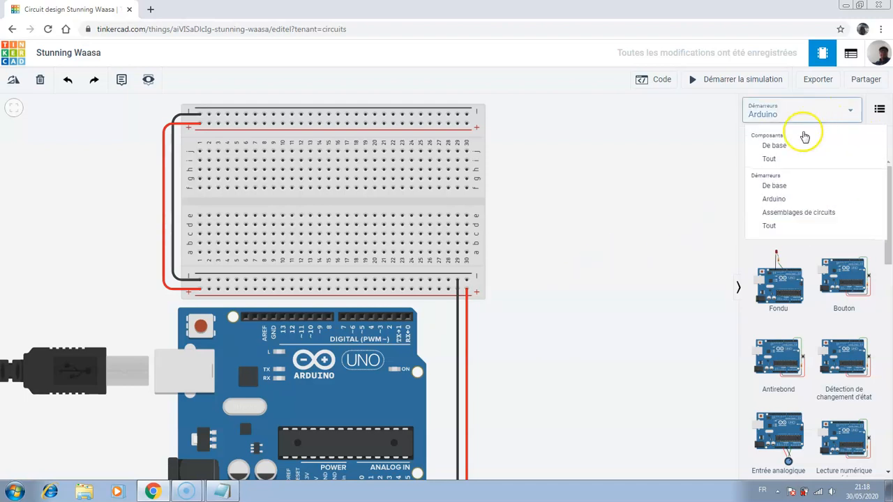
click(779, 151)
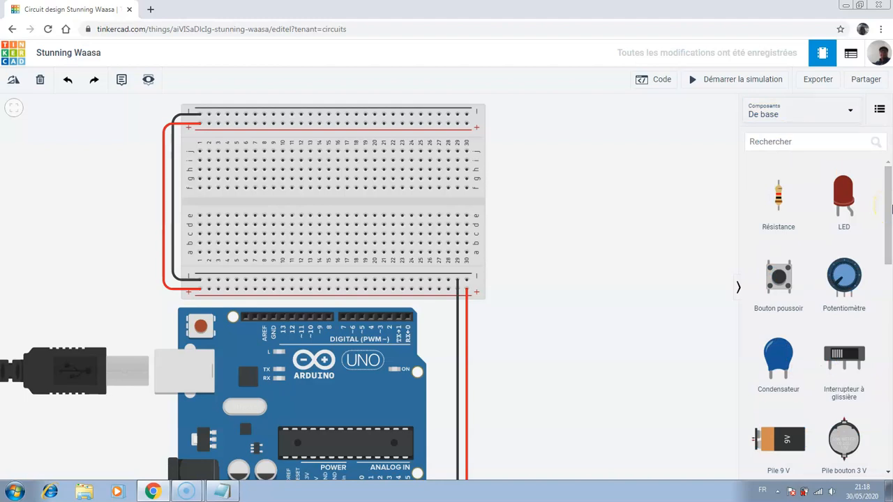
drag(889, 203, 887, 161)
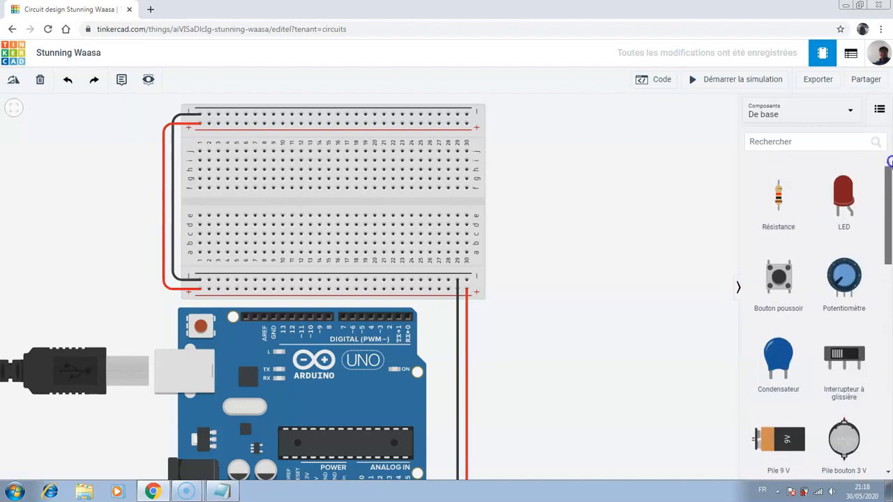
click(803, 142)
text(L)
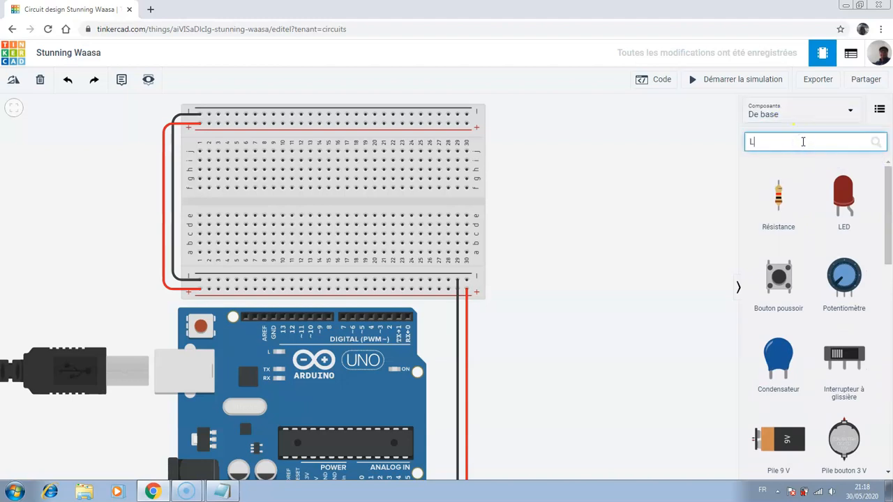
text(CD)
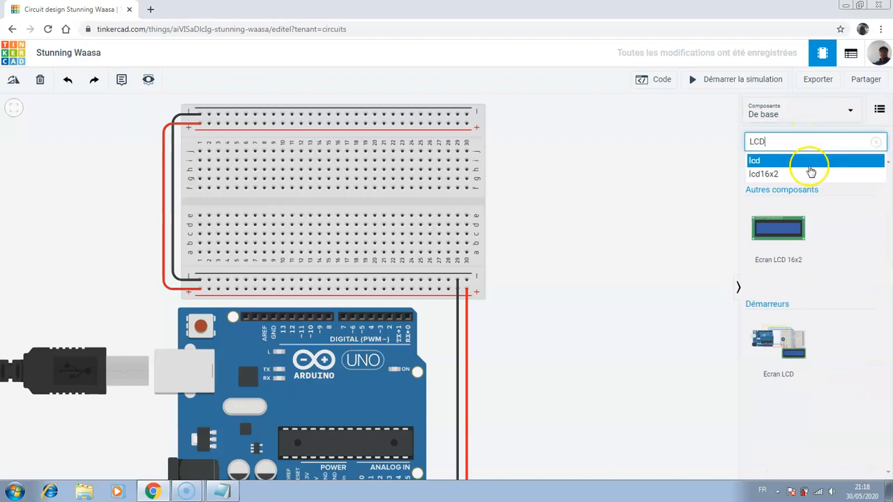
click(780, 236)
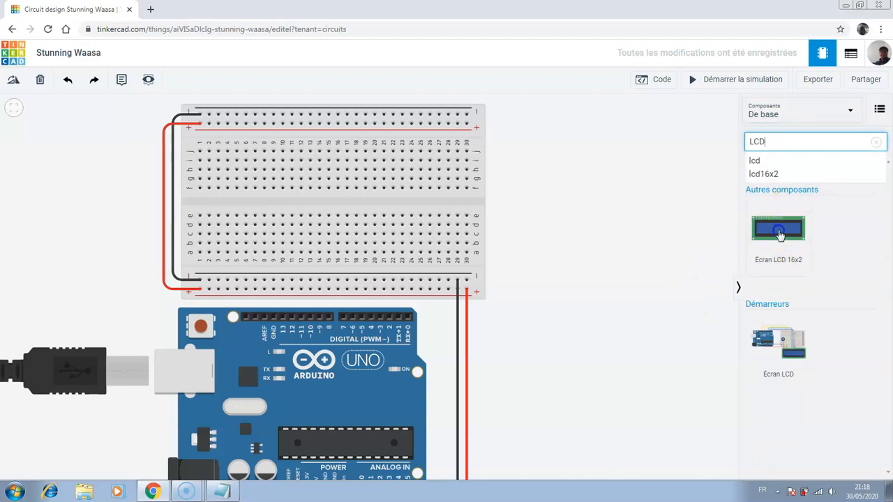
drag(568, 270, 614, 369)
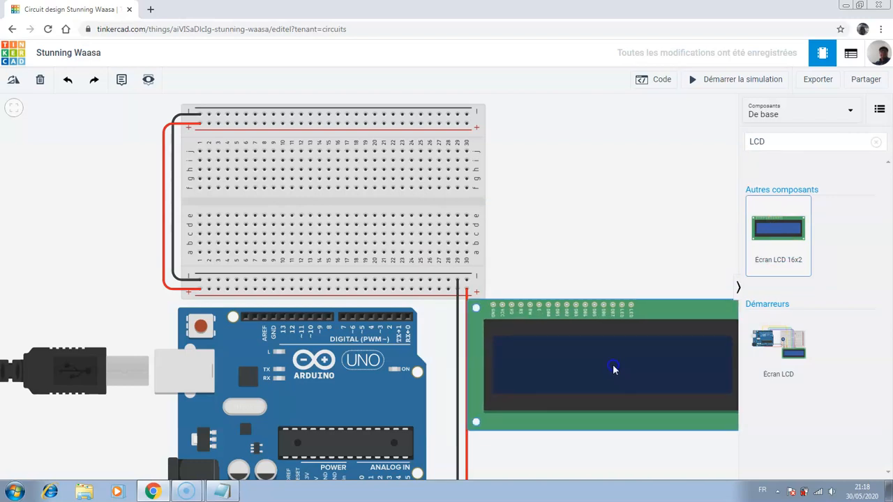
Move the LCD slightly farther right, clear of the red and black power wires, and deselect it.
drag(72, 223, 0, 213)
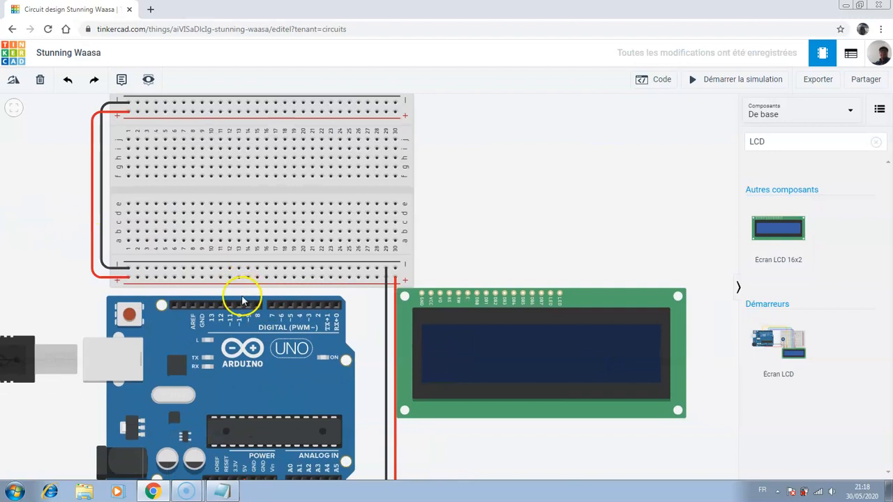
drag(588, 343, 614, 349)
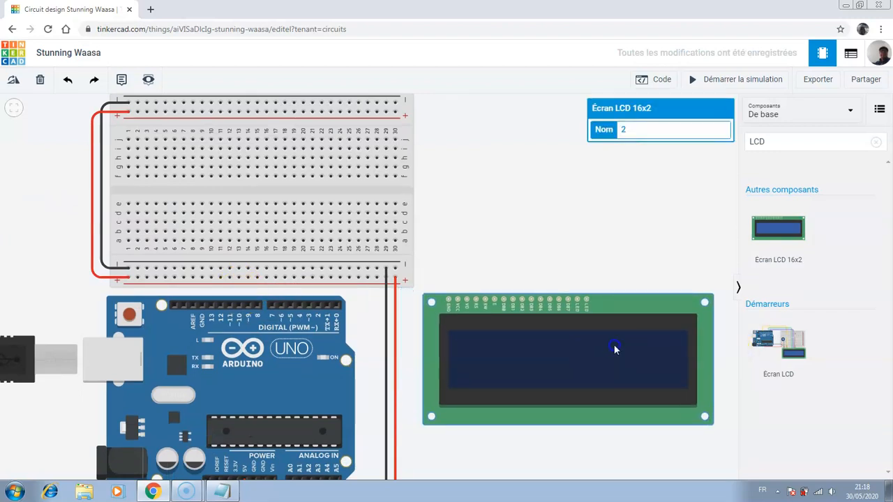
click(615, 217)
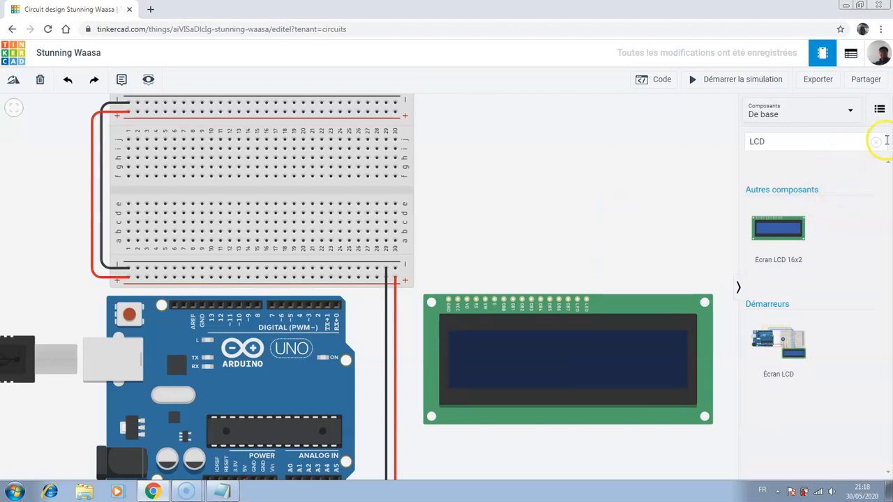
Open the code editor for the Arduino Uno.
click(779, 143)
click(619, 162)
key(e)
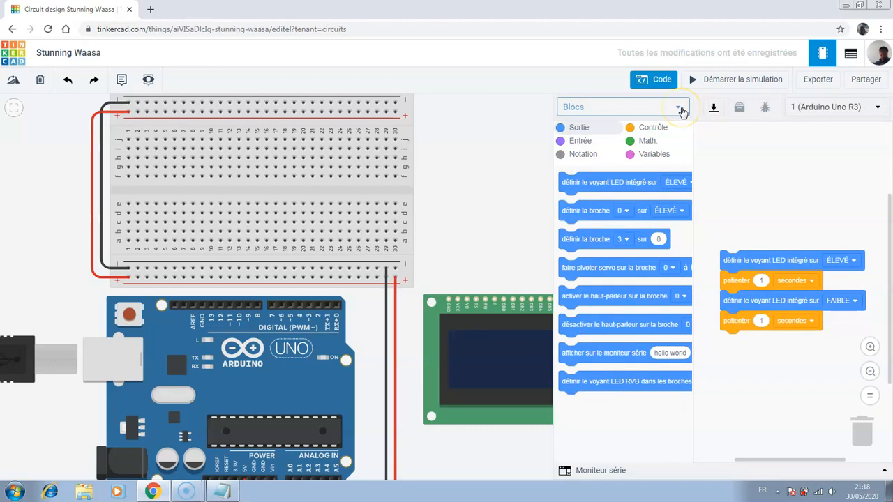
click(635, 108)
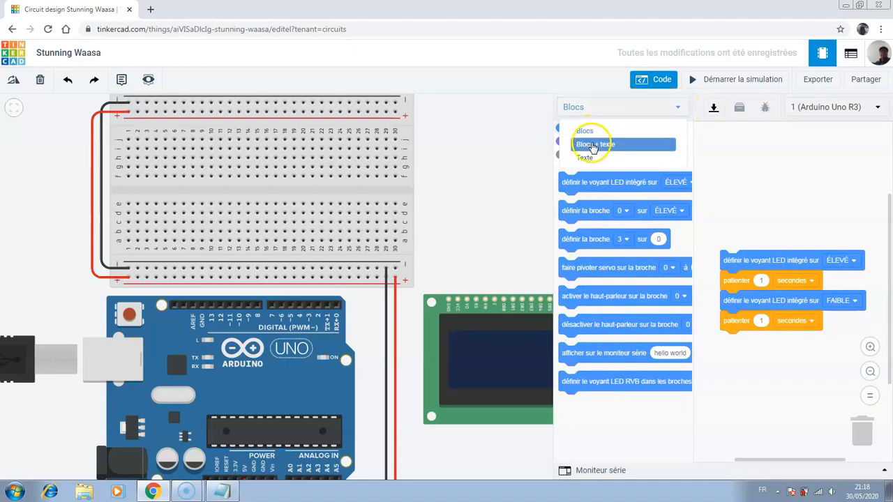
click(588, 158)
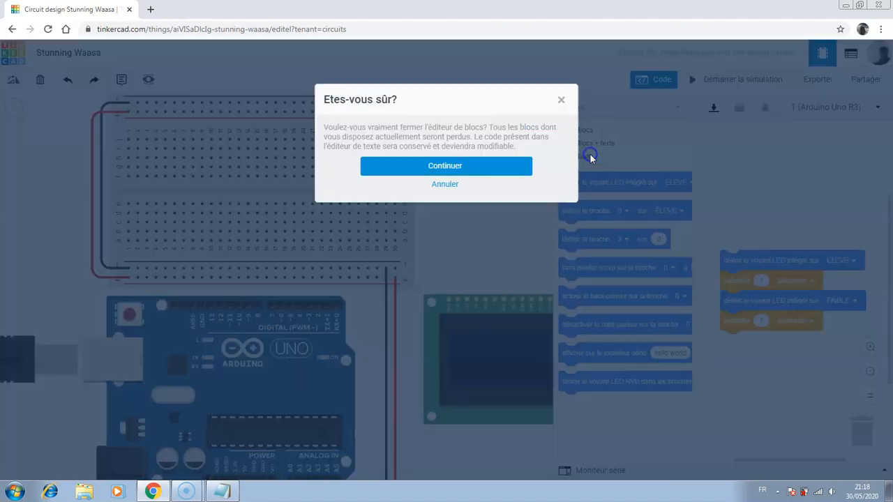
click(446, 185)
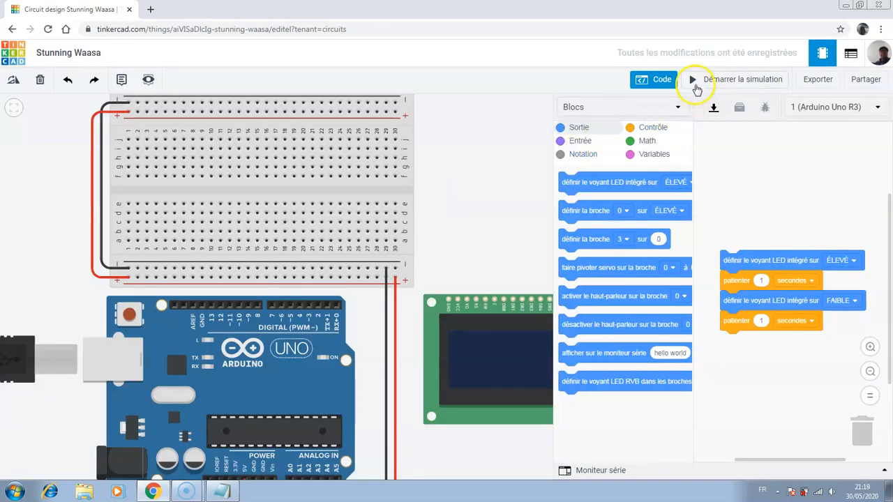
click(491, 126)
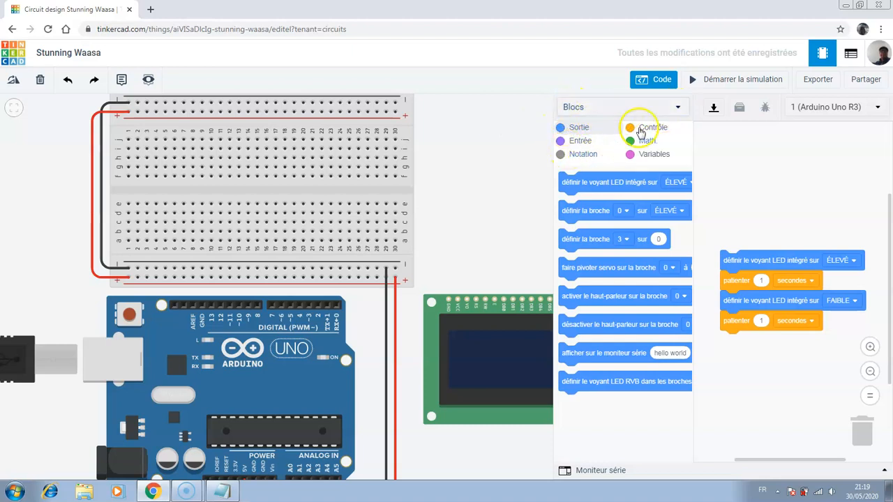
Switch the Arduino code from Blocs to Texte, accepting the loss of the blocks, and close the code view.
click(679, 110)
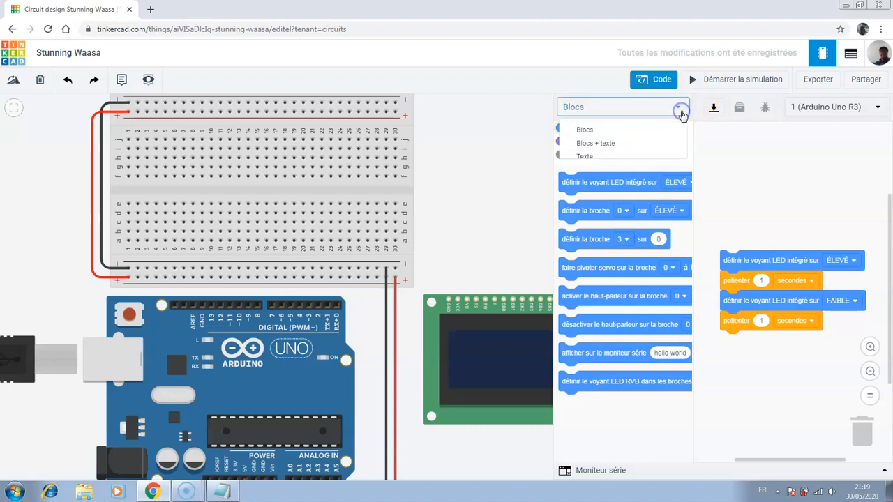
click(619, 156)
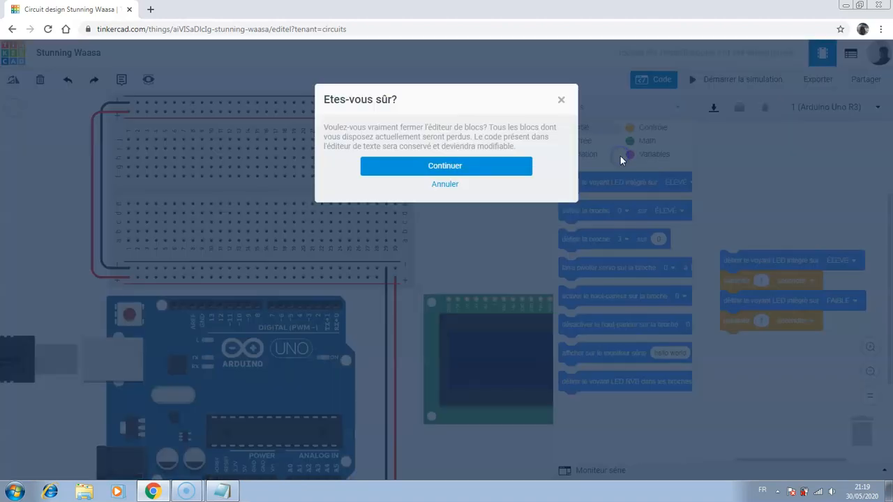
click(448, 166)
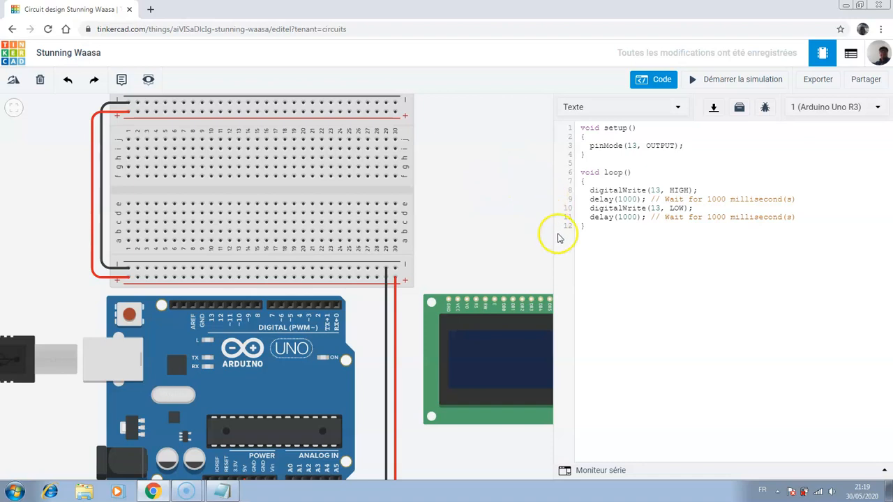
click(569, 109)
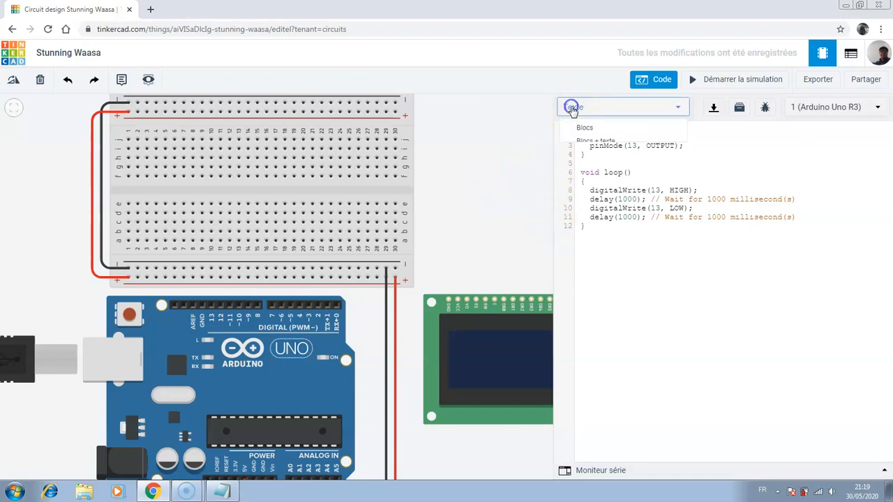
click(516, 147)
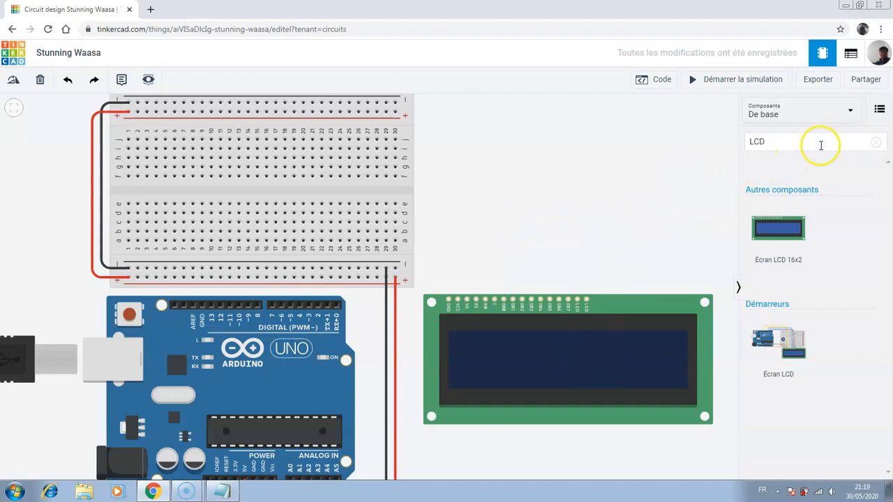
From the full component list, place a potentiometer on the breadboard with its terminals in columns 9 to 11 of row h.
click(791, 111)
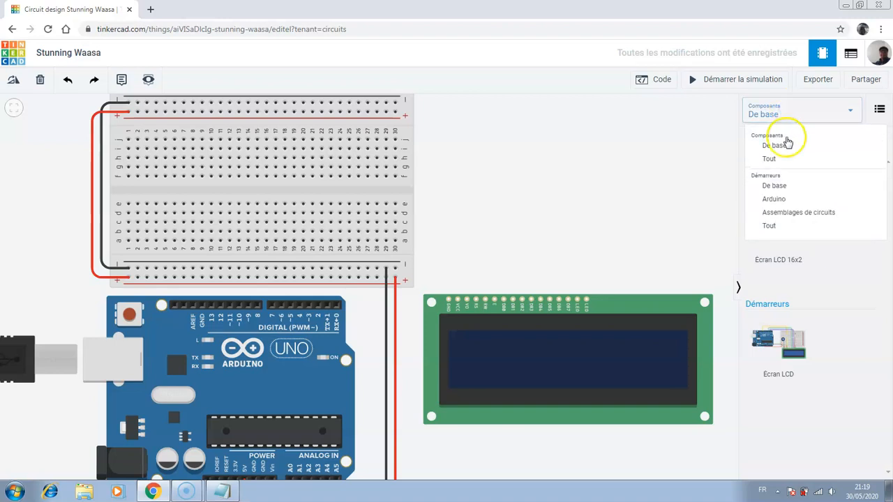
click(785, 158)
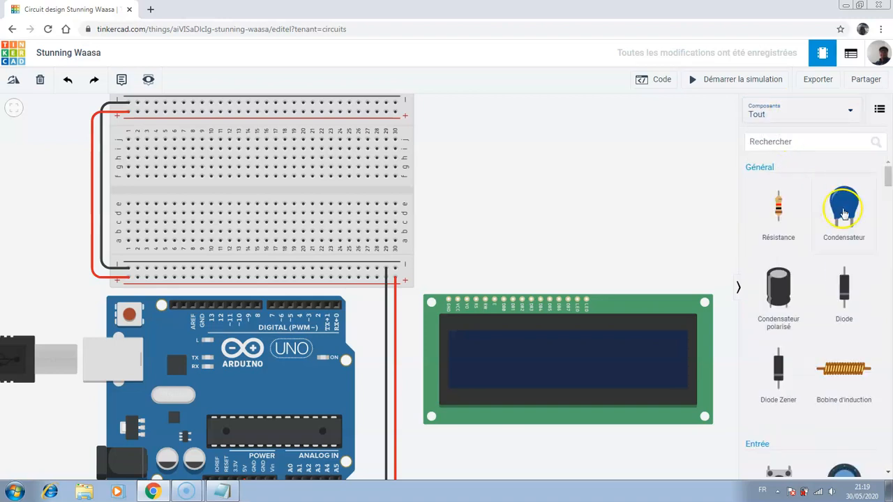
drag(889, 178, 889, 195)
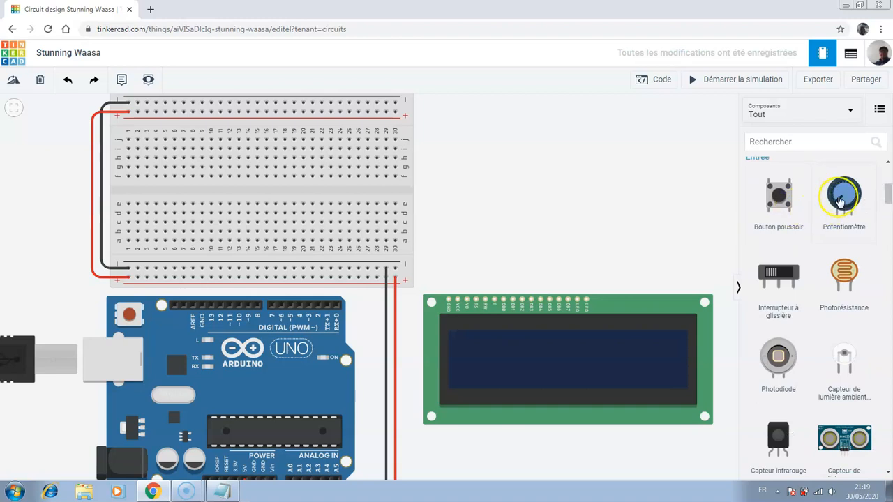
drag(846, 194, 467, 155)
drag(390, 183, 215, 161)
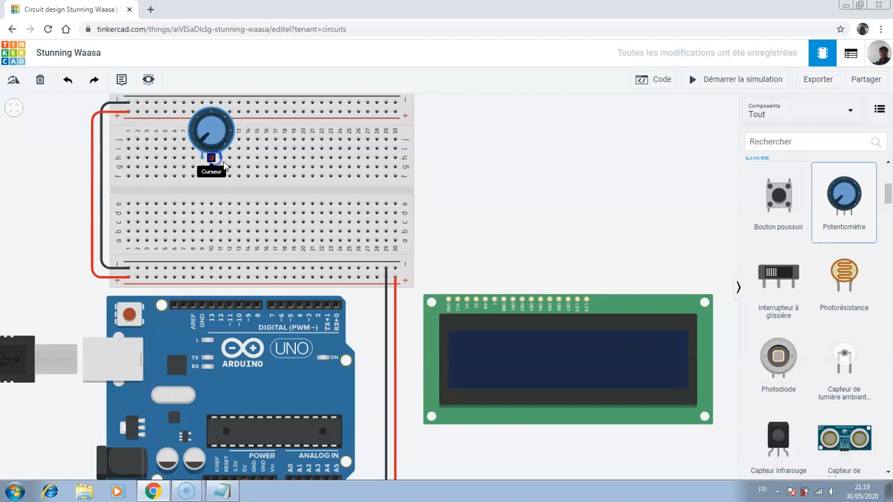
click(283, 168)
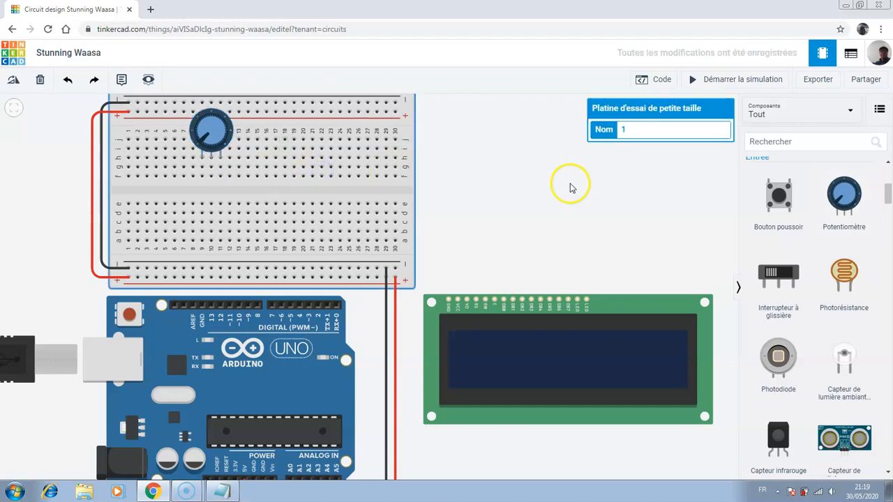
click(570, 187)
click(591, 214)
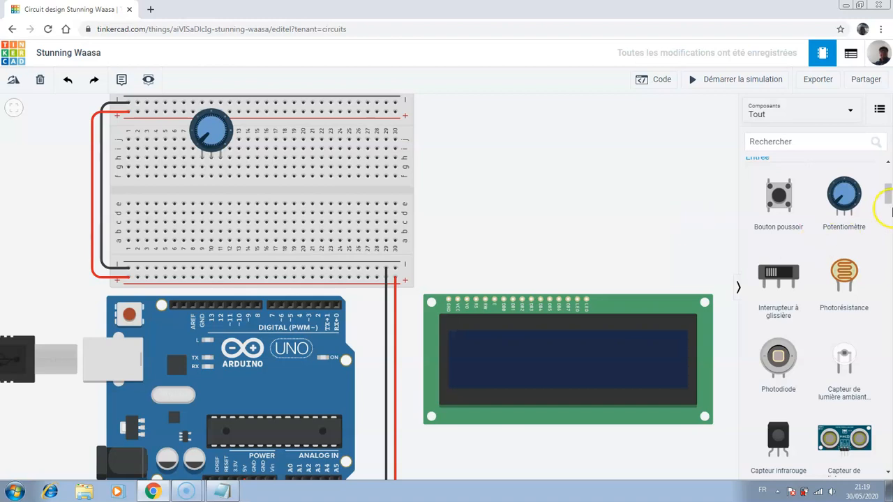
Place a resistor vertically in breadboard column 24, spanning the central gap.
drag(888, 196, 890, 158)
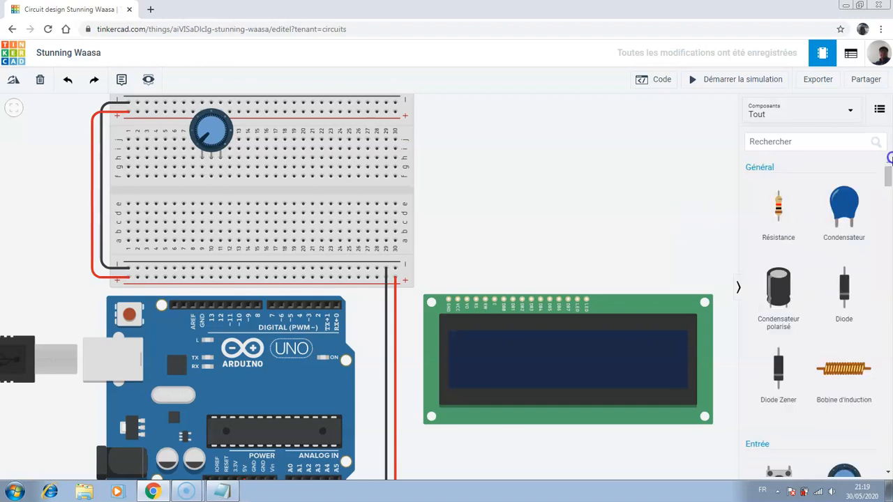
drag(778, 211, 341, 195)
click(550, 182)
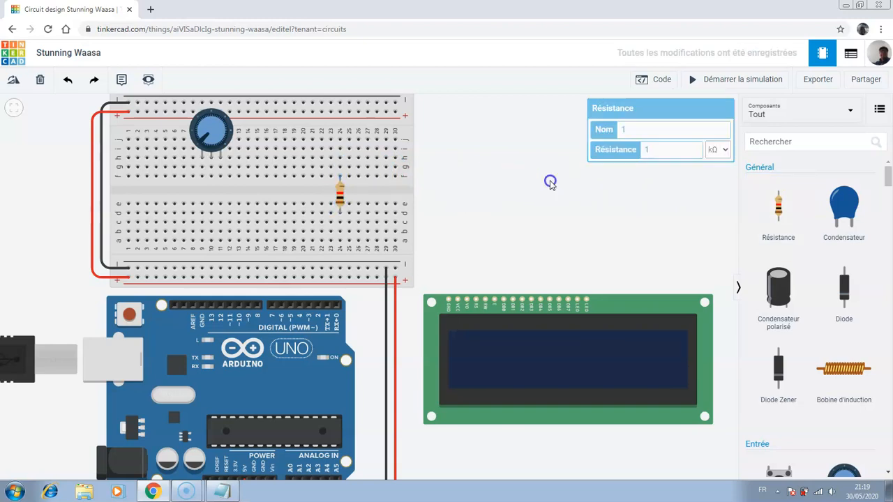
Change the resistor's unit to Ω, enter its new resistance value and deselect it.
click(341, 205)
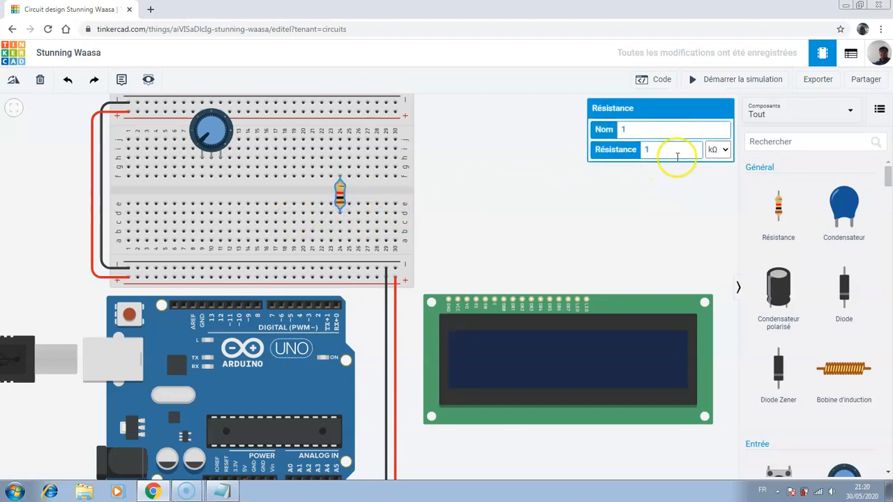
click(725, 150)
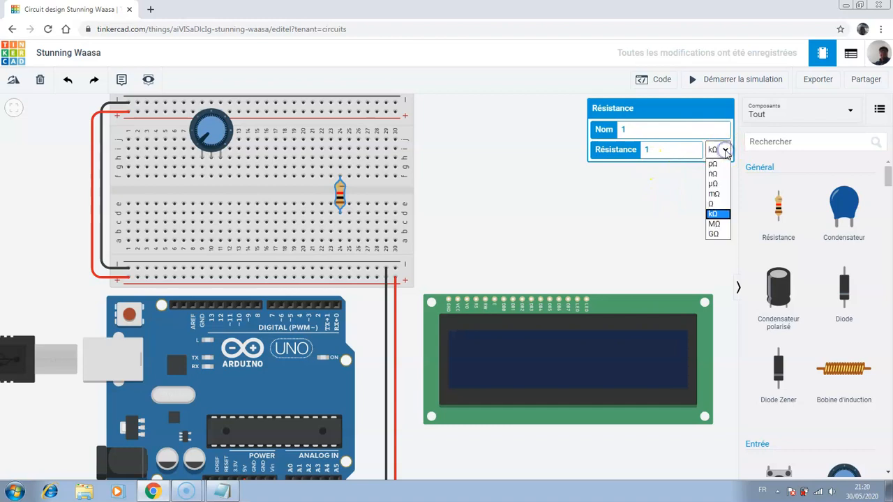
click(719, 204)
drag(658, 150, 543, 166)
click(538, 166)
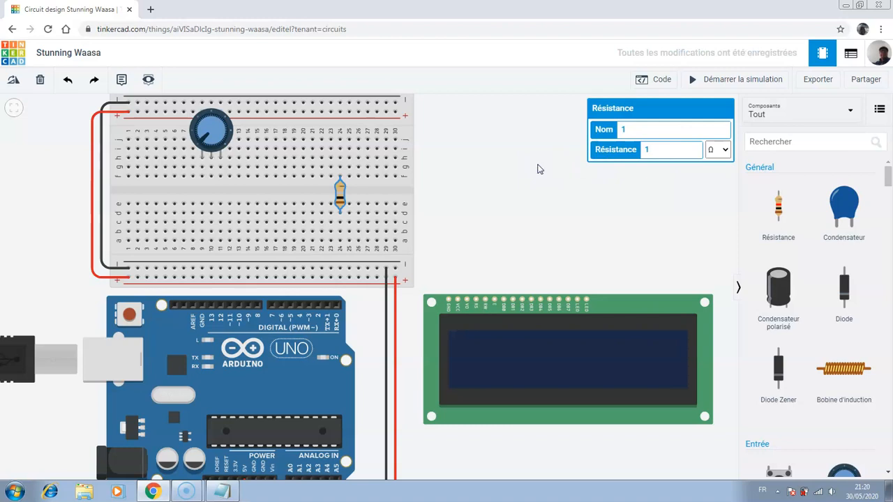
click(652, 147)
click(588, 236)
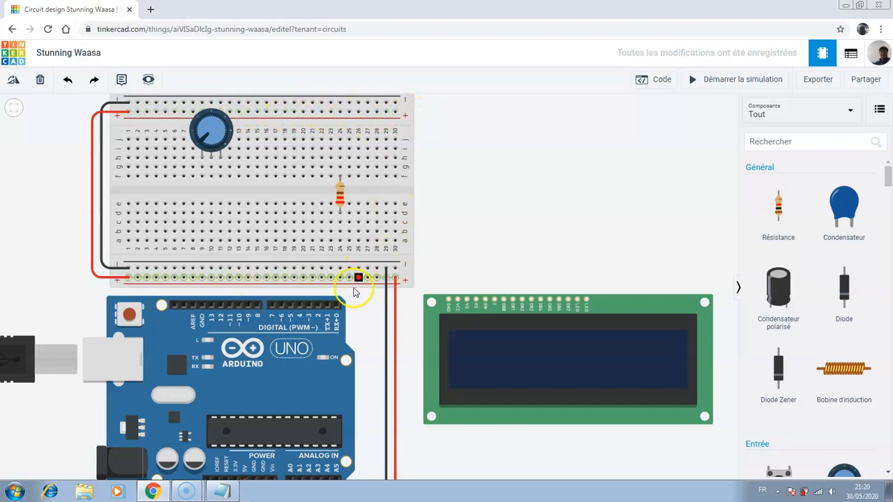
Add a red (rouge) wire from the breadboard's upper positive rail to hole h24, feeding the resistor's column.
drag(509, 164, 507, 100)
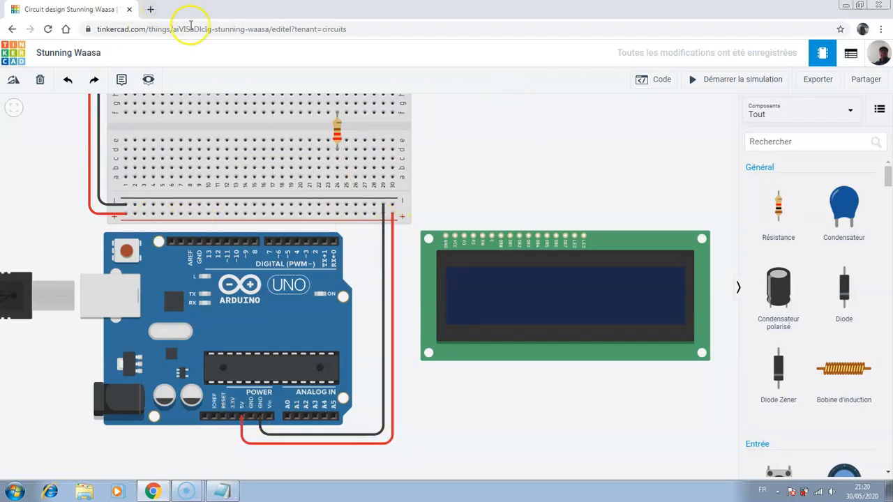
click(573, 150)
drag(573, 149, 567, 234)
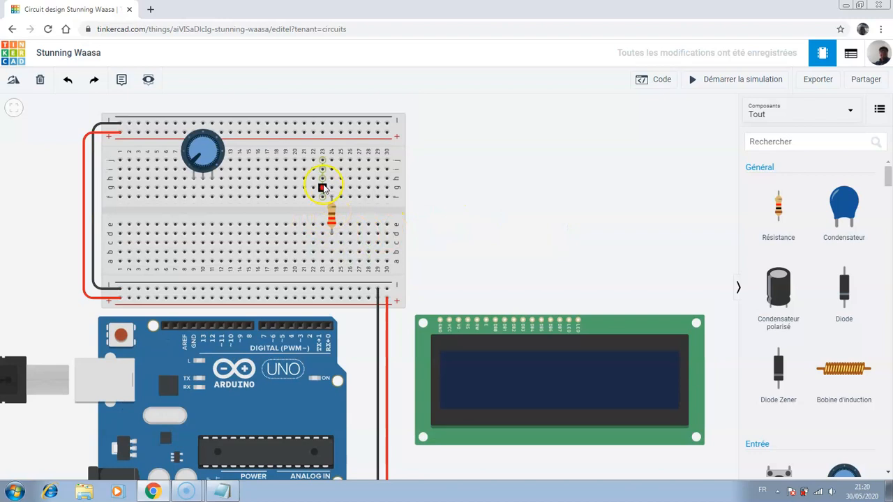
drag(331, 133, 334, 152)
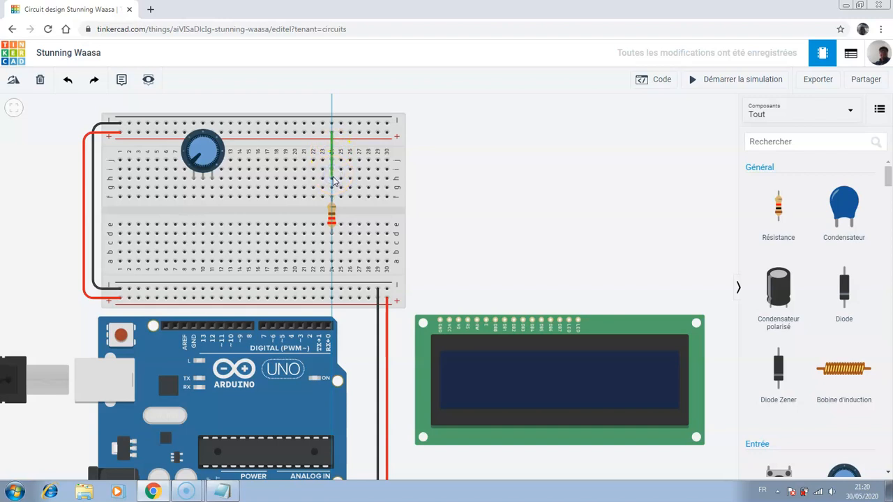
click(332, 178)
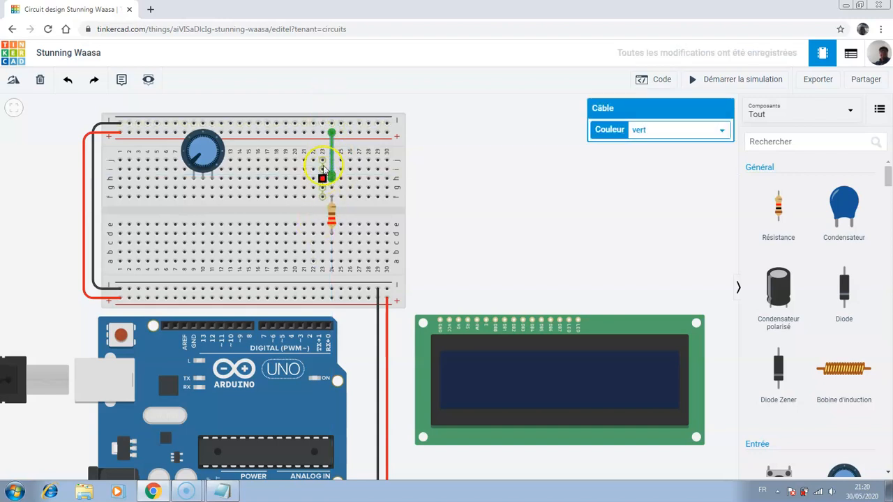
click(722, 130)
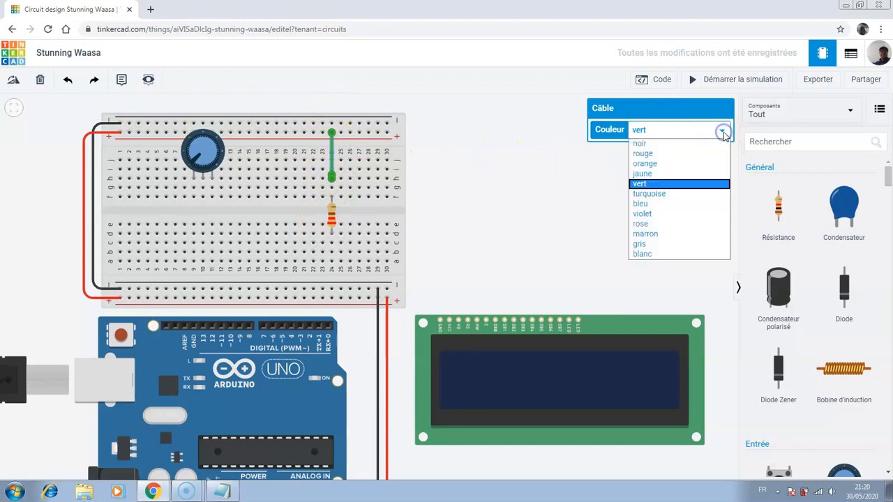
click(658, 155)
click(484, 195)
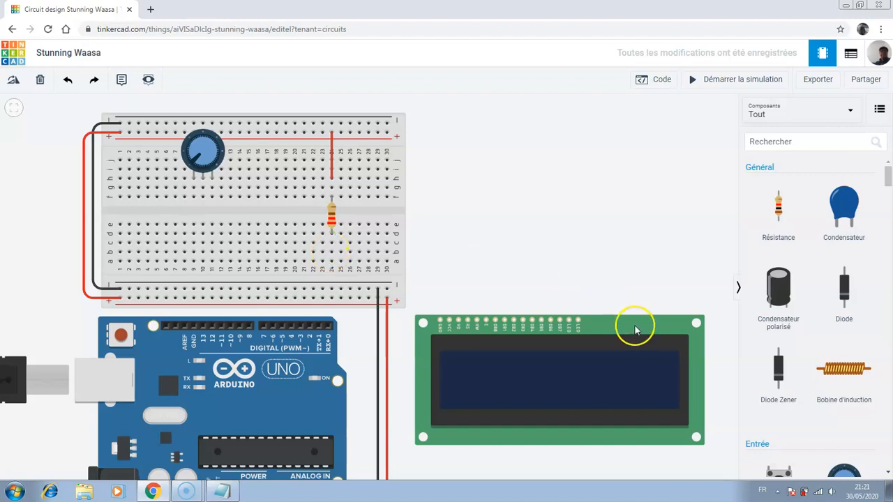
Wire breadboard hole d29 to the LCD's LED anode pin, routing the cable across and down to the pin.
scroll(636, 300, up, 4)
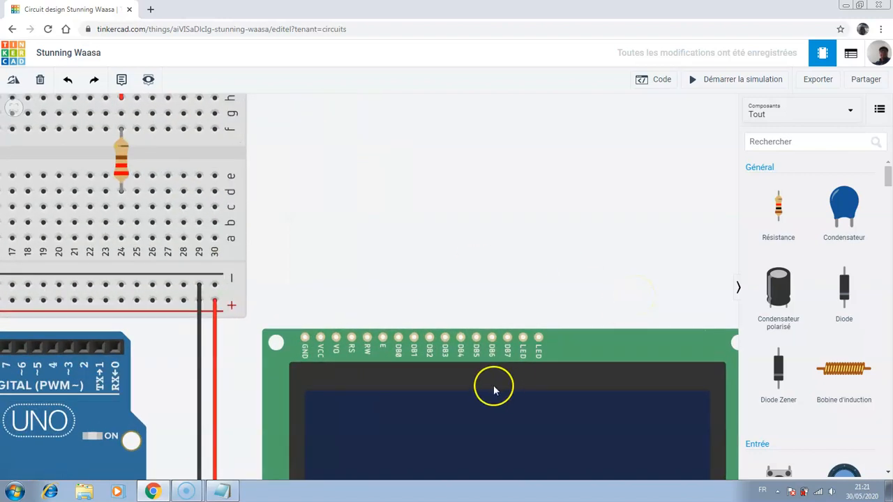
scroll(604, 253, up, 1)
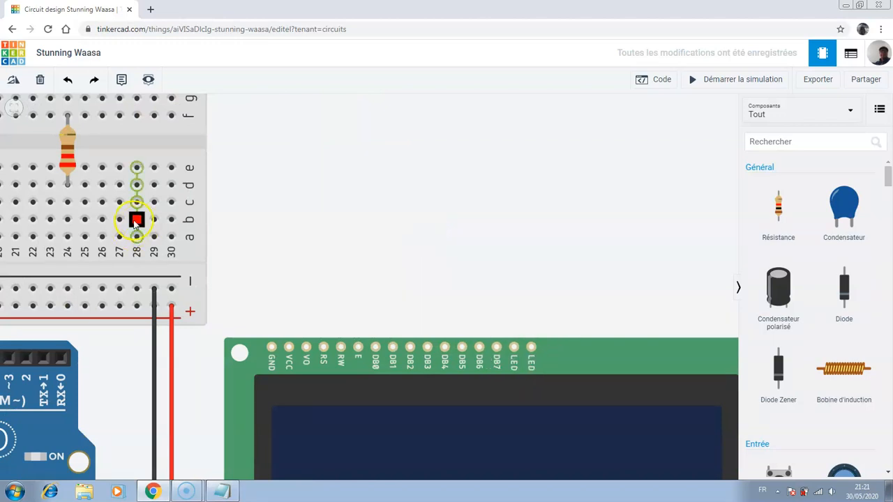
drag(155, 185, 375, 195)
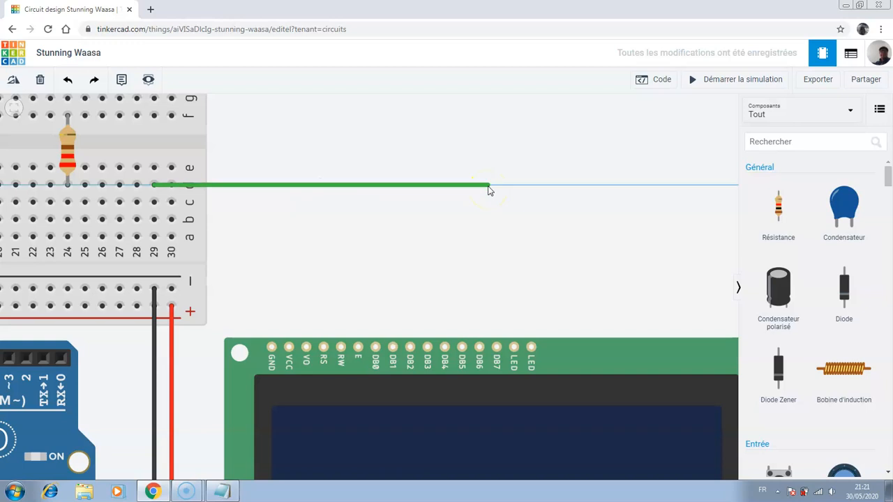
click(489, 186)
click(500, 197)
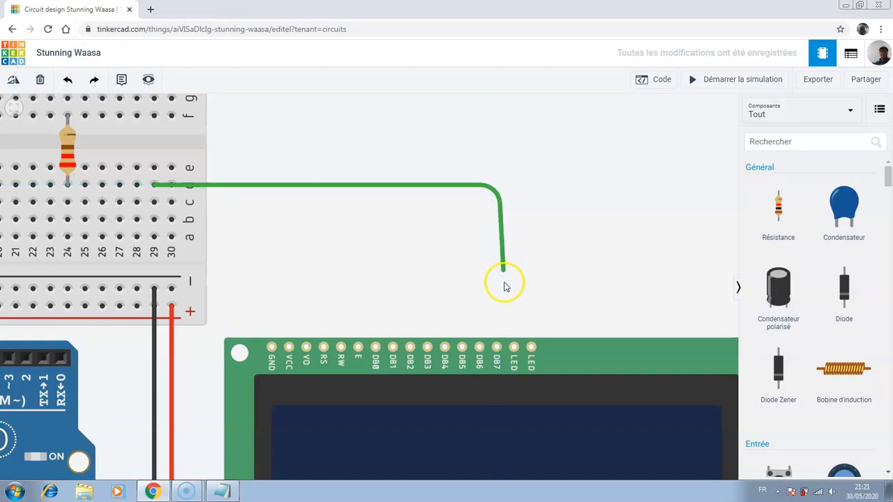
click(514, 347)
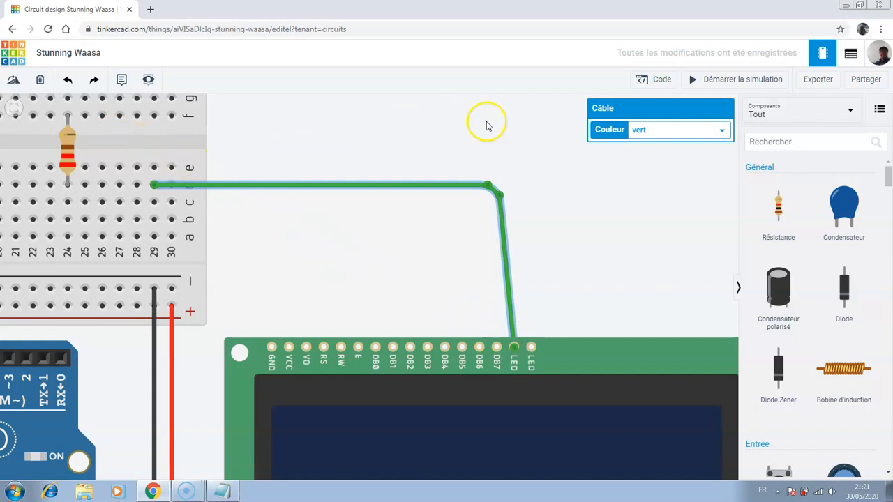
Set the color of the wire between hole d29 and the LCD's LED anode pin to rouge and deselect it.
scroll(488, 124, down, 2)
scroll(488, 125, down, 1)
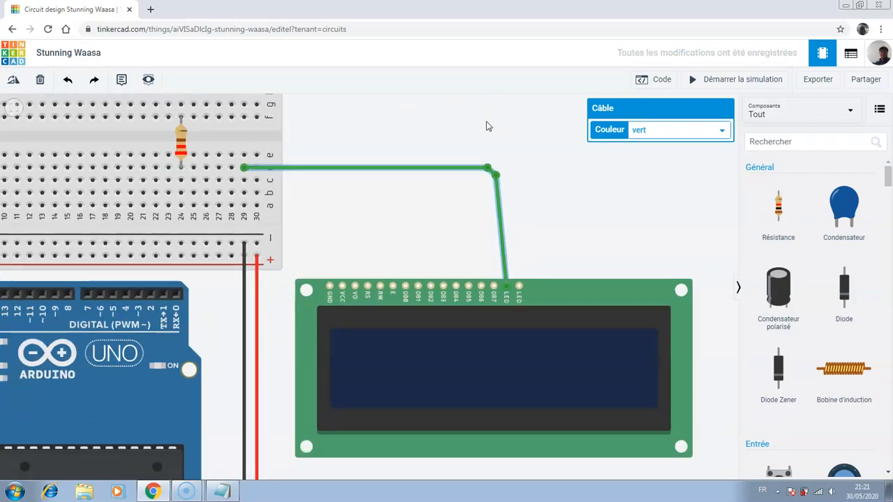
scroll(487, 124, down, 2)
click(527, 168)
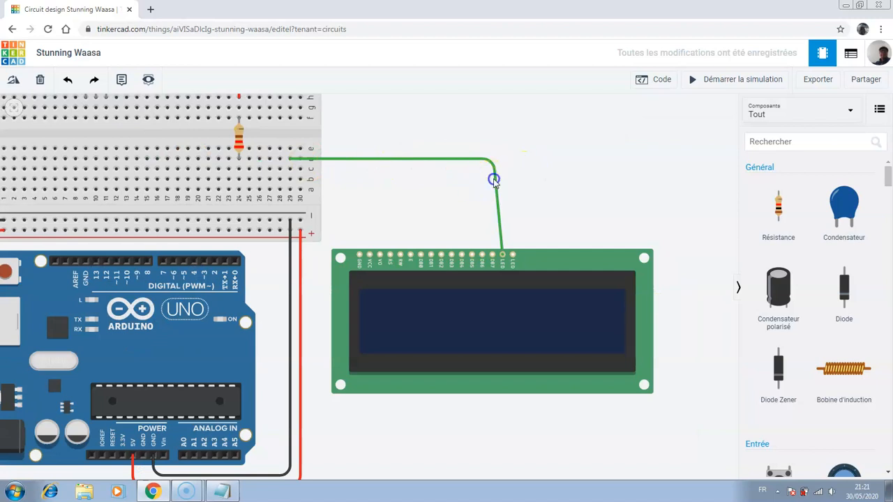
click(500, 216)
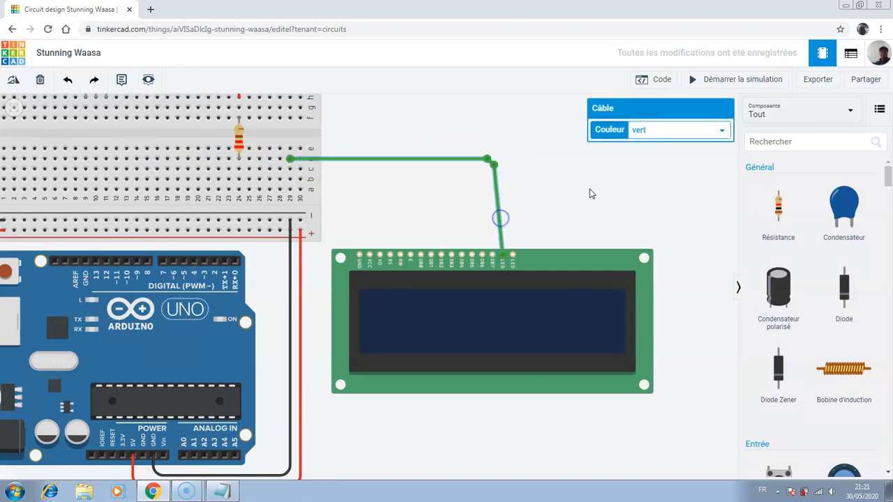
click(723, 132)
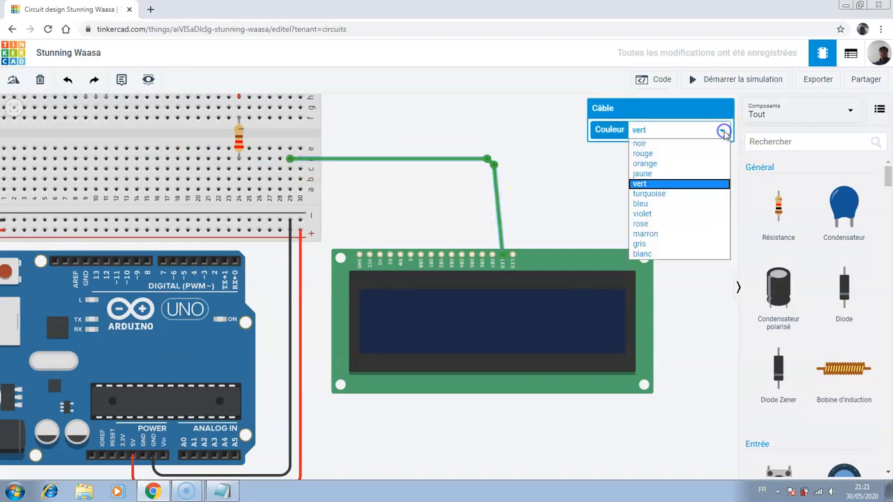
click(670, 153)
click(487, 113)
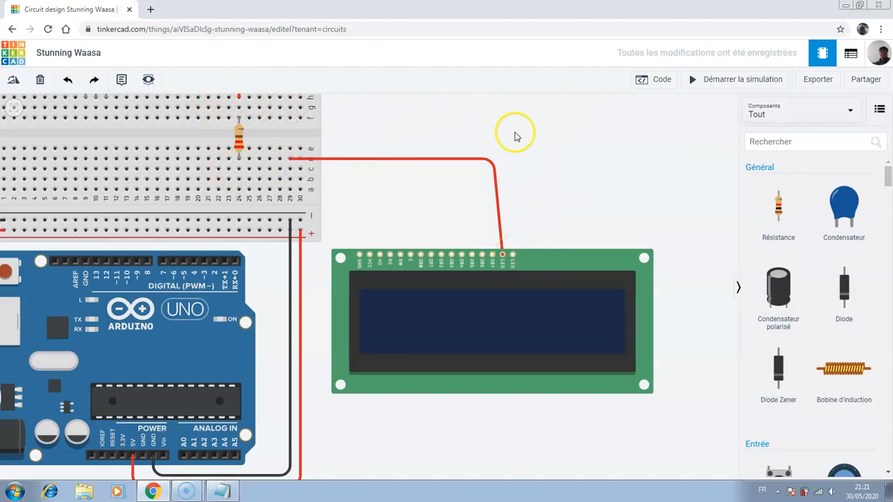
Try wiring the LCD's LED cathode pin to breadboard hole e29, and undo that wire.
scroll(507, 118, up, 2)
scroll(507, 120, down, 2)
drag(520, 144, 526, 207)
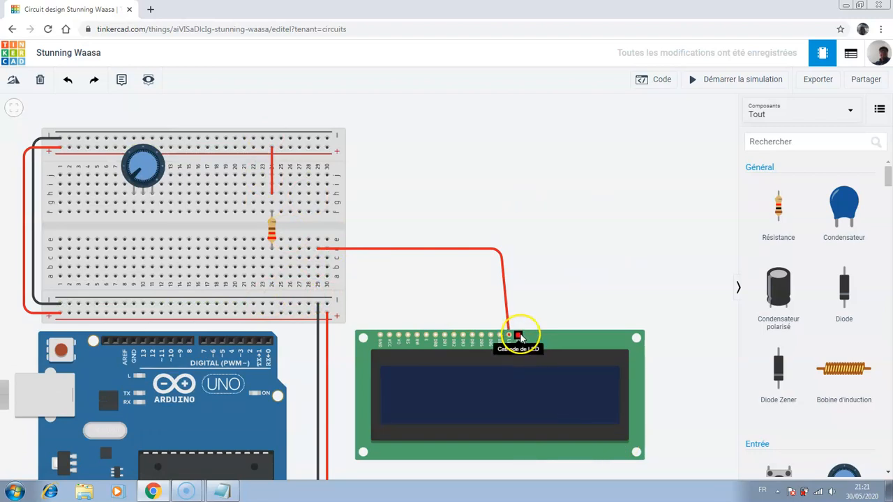
drag(519, 335, 469, 259)
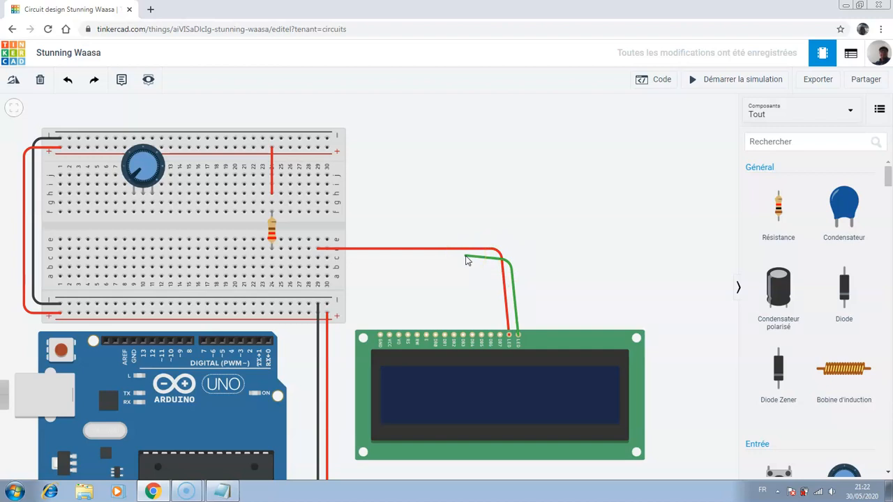
drag(467, 259, 499, 248)
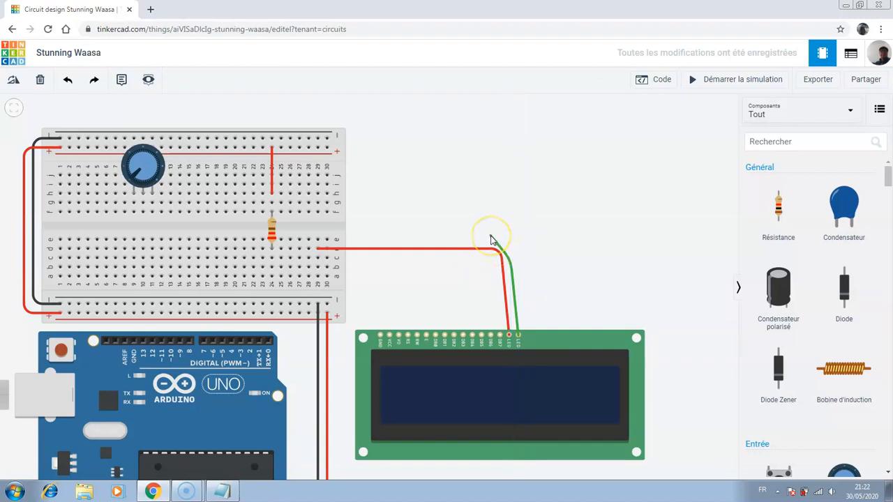
click(491, 238)
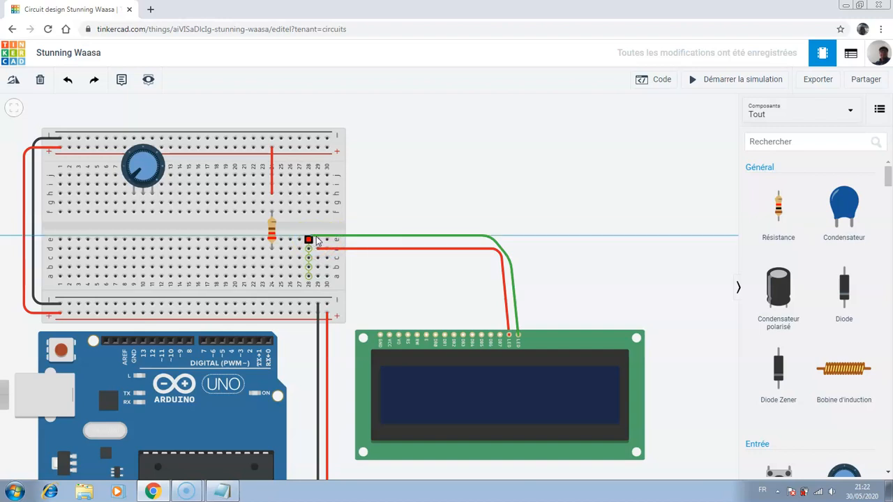
click(316, 238)
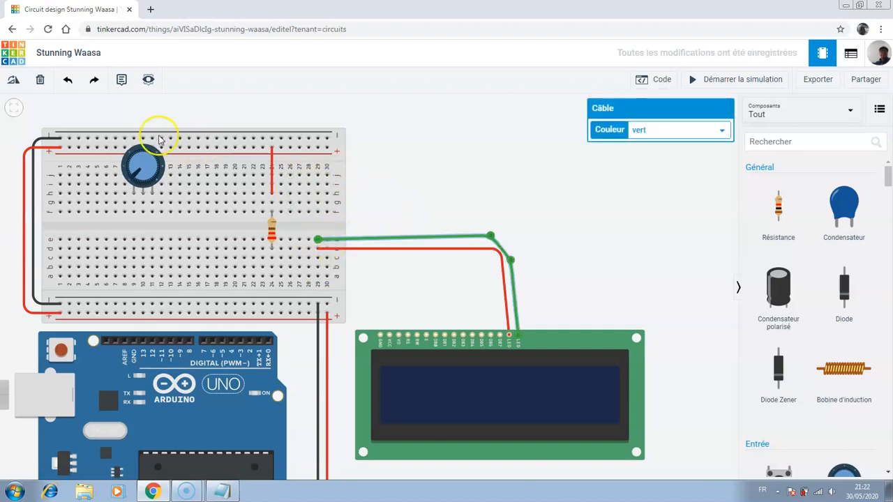
click(69, 81)
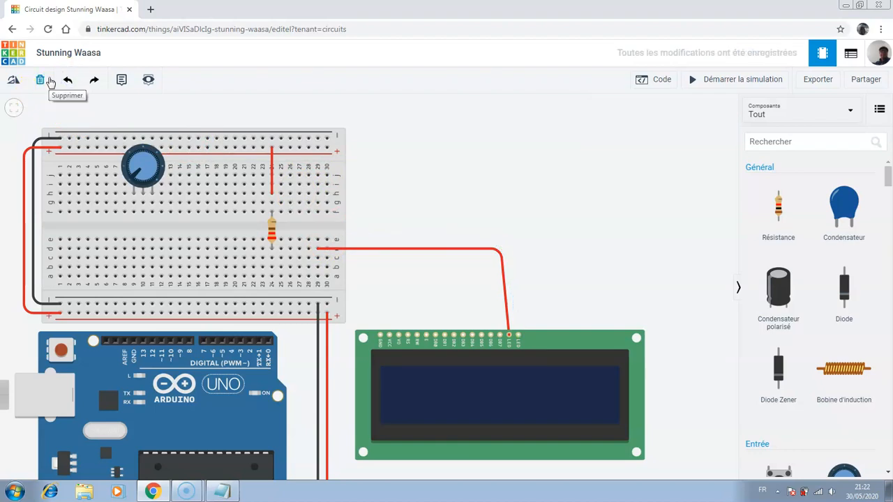
Wire the breadboard's lower negative rail at column 28 to the LCD's LED cathode pin, and color the wire noir.
click(309, 305)
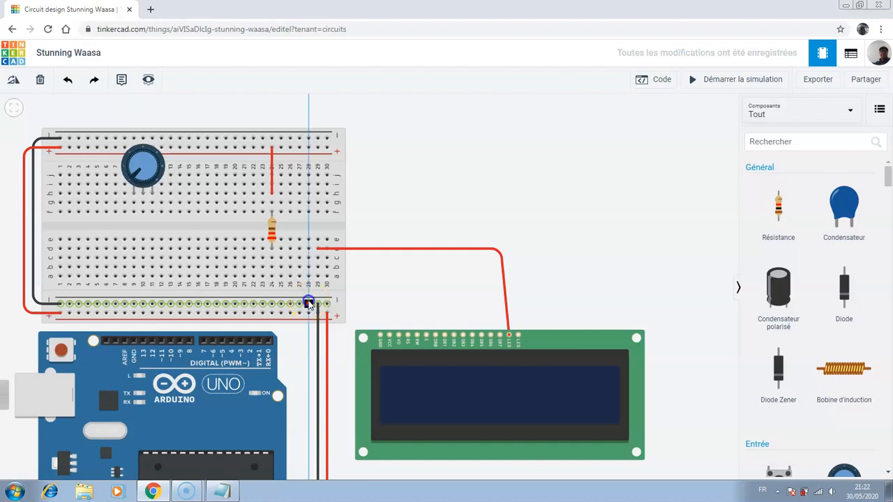
click(308, 267)
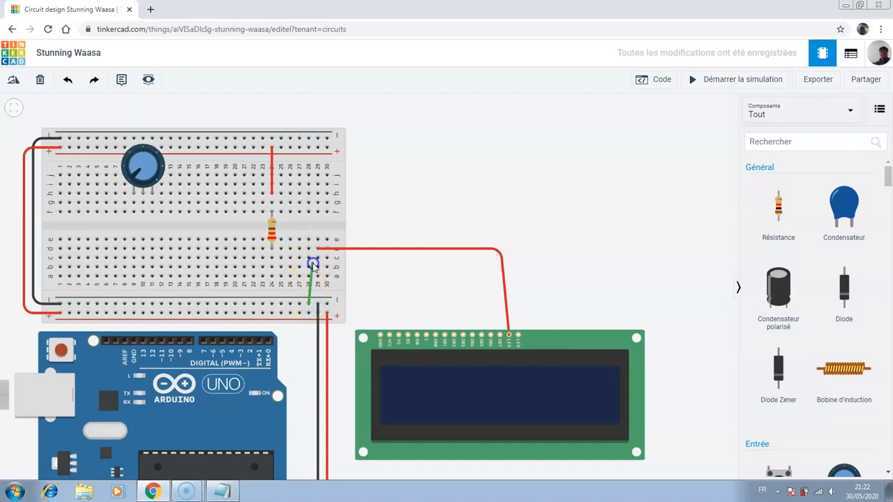
click(345, 261)
drag(347, 263, 502, 266)
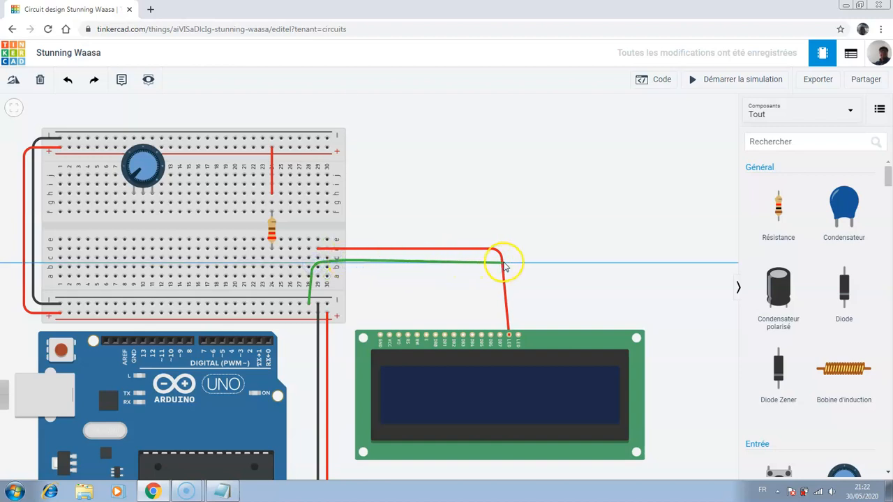
click(504, 263)
click(520, 277)
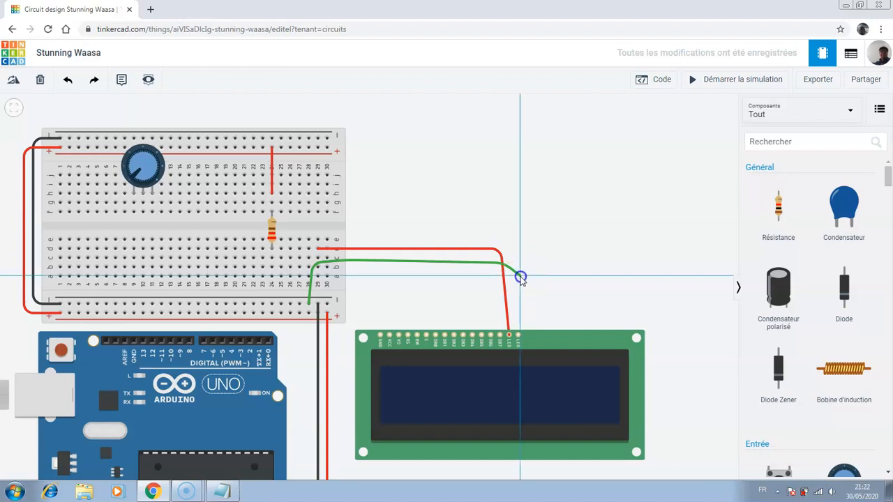
click(519, 338)
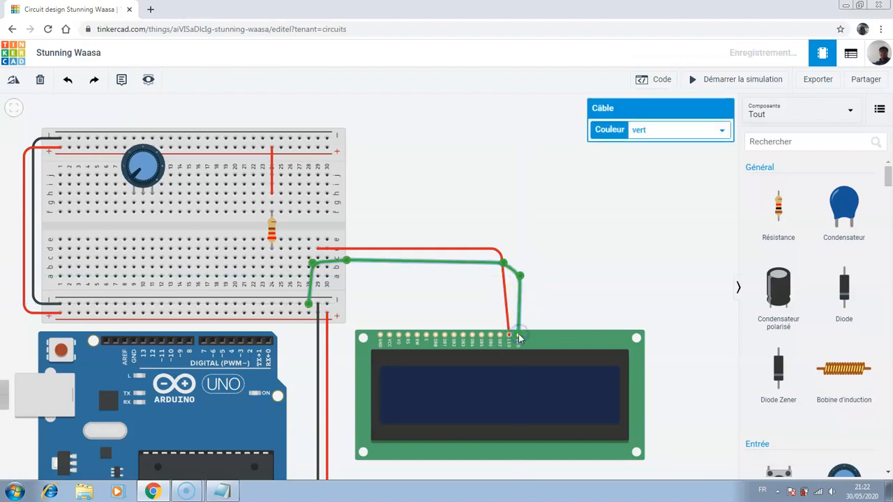
click(721, 130)
click(664, 144)
click(589, 224)
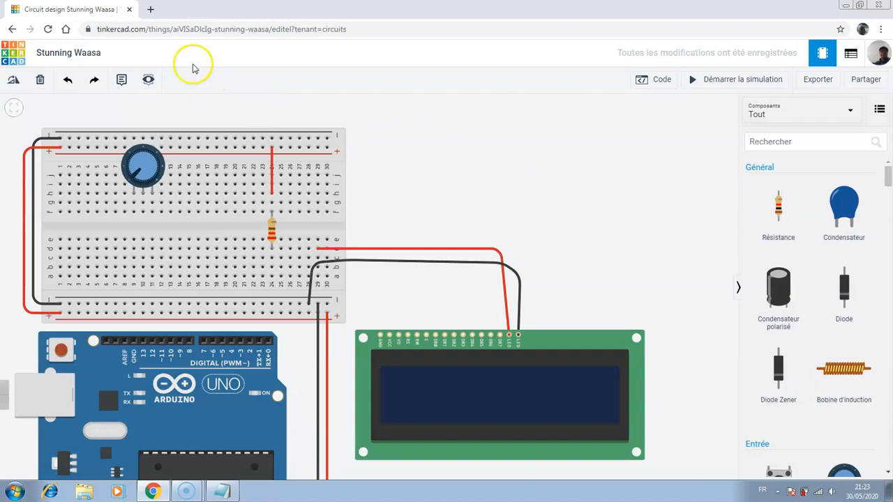
Open the google.fr home page in a new browser tab.
click(151, 8)
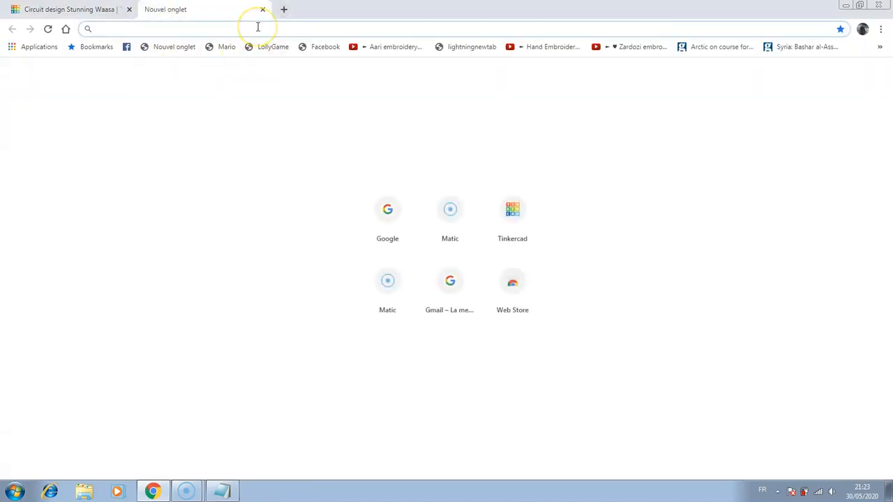
text(g)
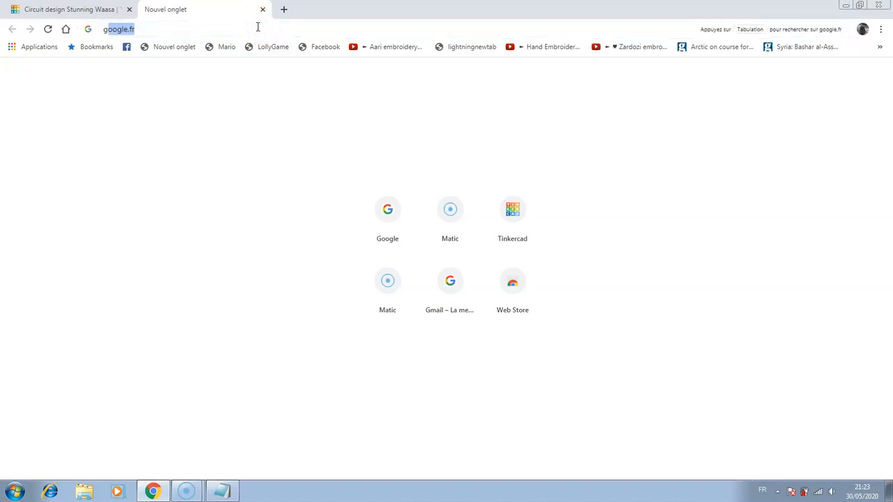
key(Return)
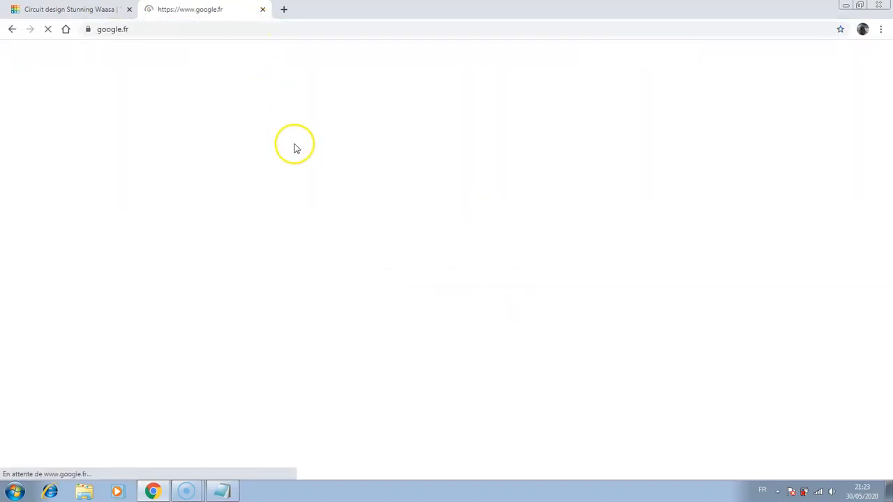
Search Google for "hello world lcd arduino".
click(321, 224)
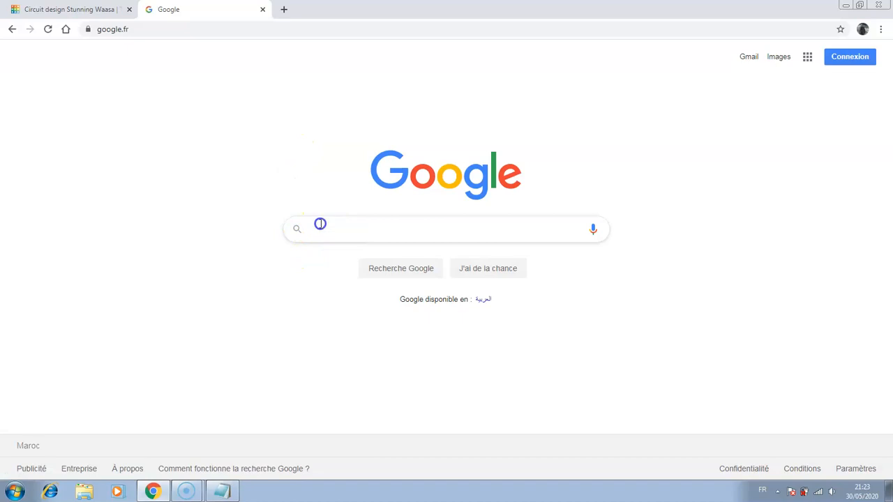
text(hel)
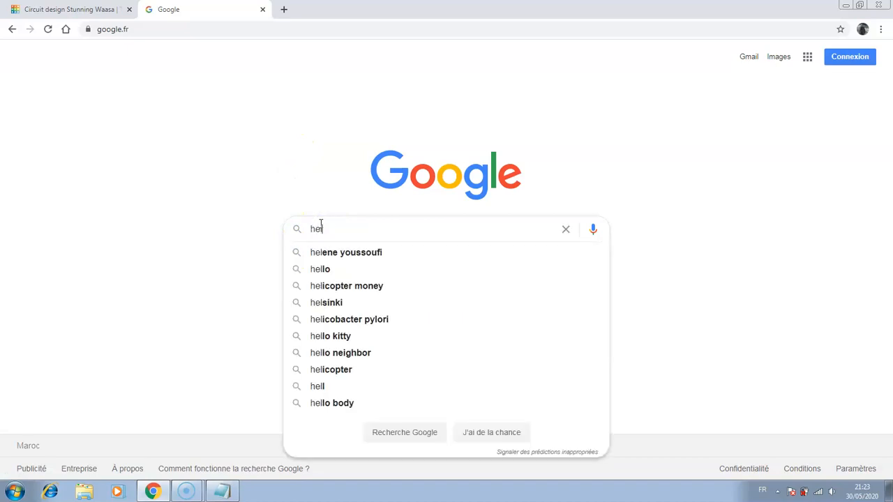
text(loo world lcd)
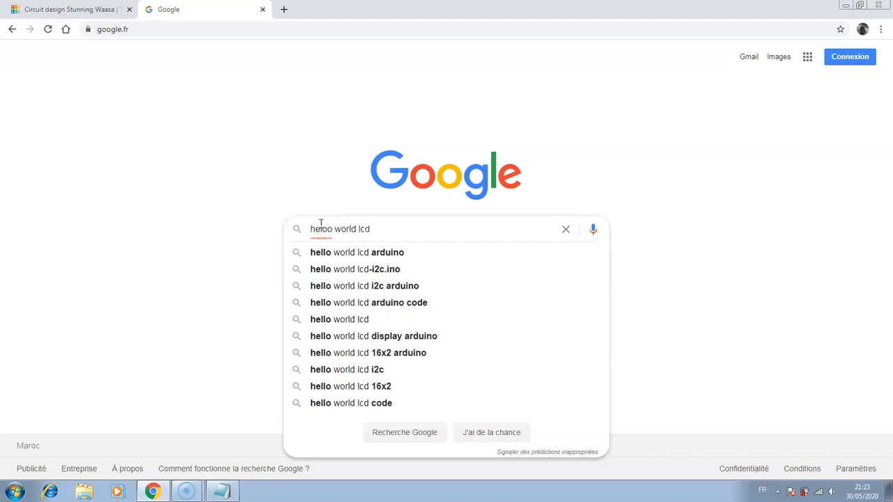
click(327, 233)
key(BackSpace)
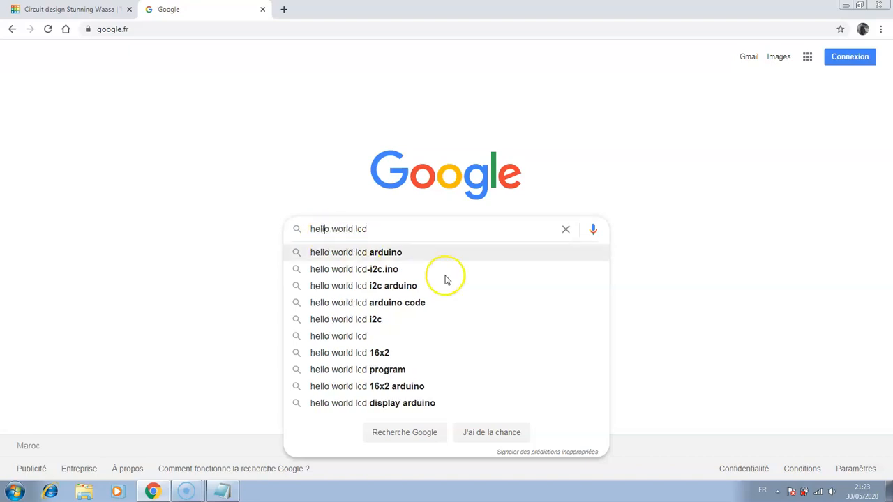
click(392, 254)
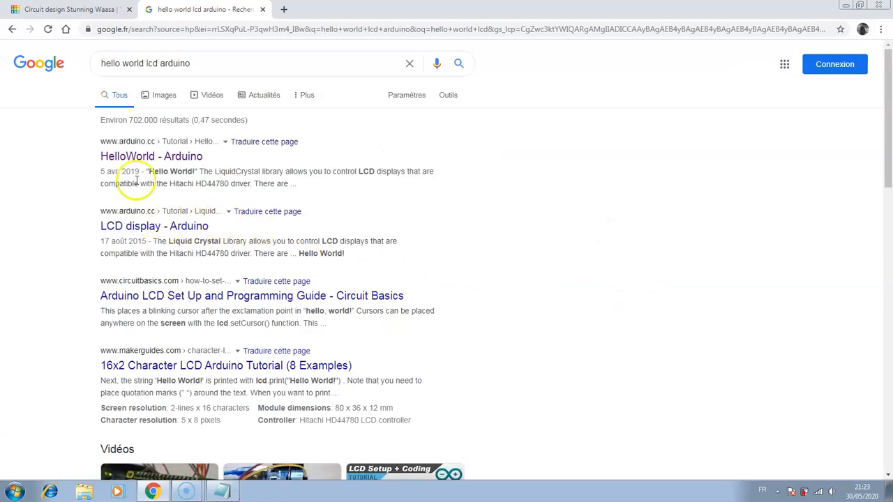
Open Arduino's HelloWorld tutorial from the search results and examine its LCD wiring diagram, schematic and code section.
click(114, 156)
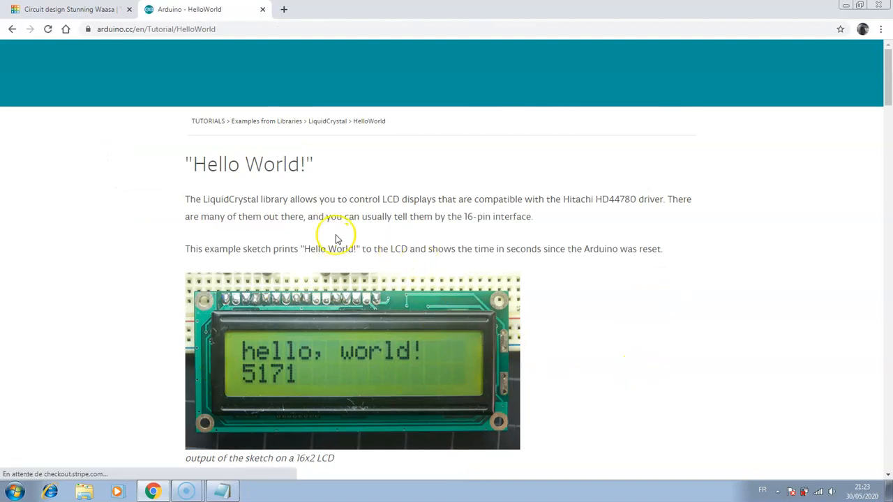
scroll(658, 286, down, 7)
scroll(658, 289, down, 14)
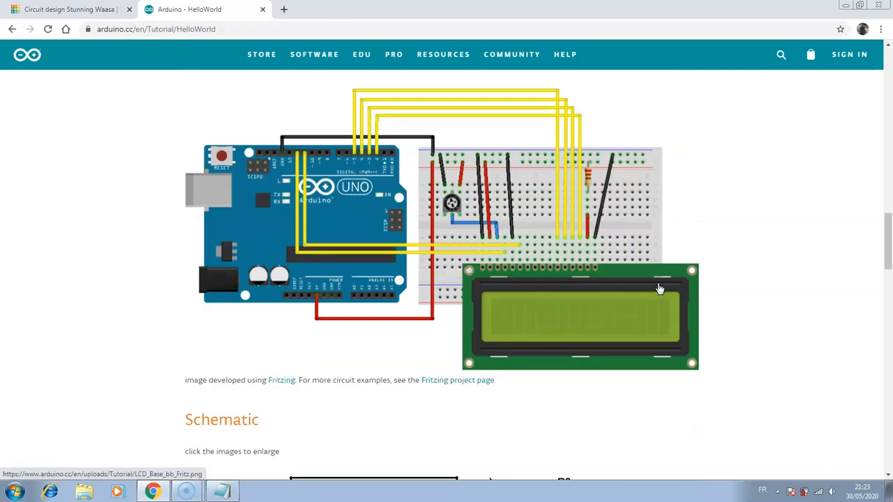
scroll(658, 287, up, 1)
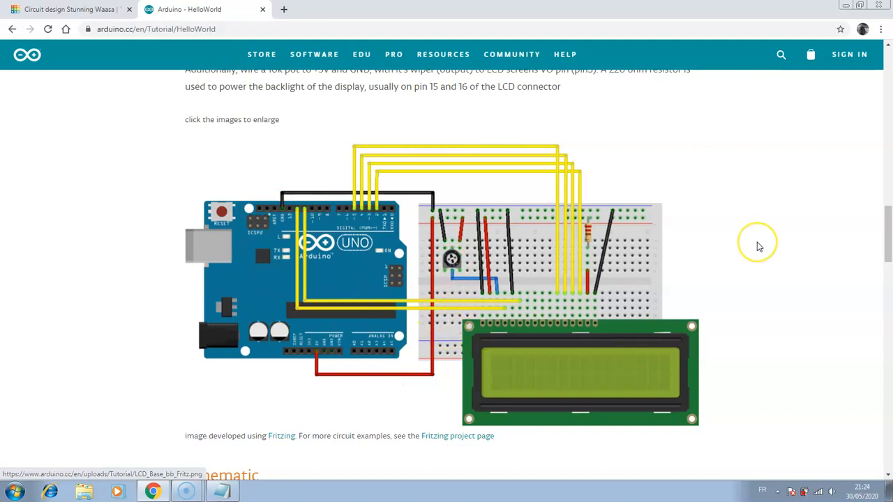
scroll(758, 244, down, 6)
scroll(759, 246, up, 1)
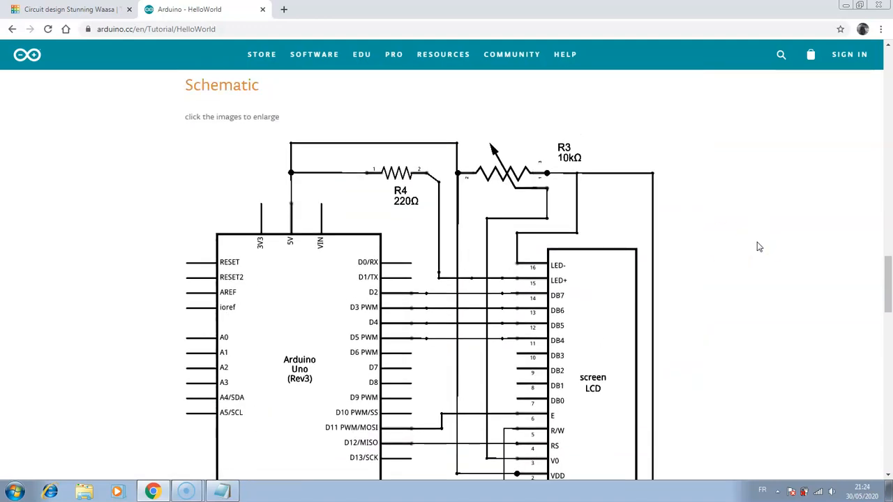
scroll(759, 246, up, 1)
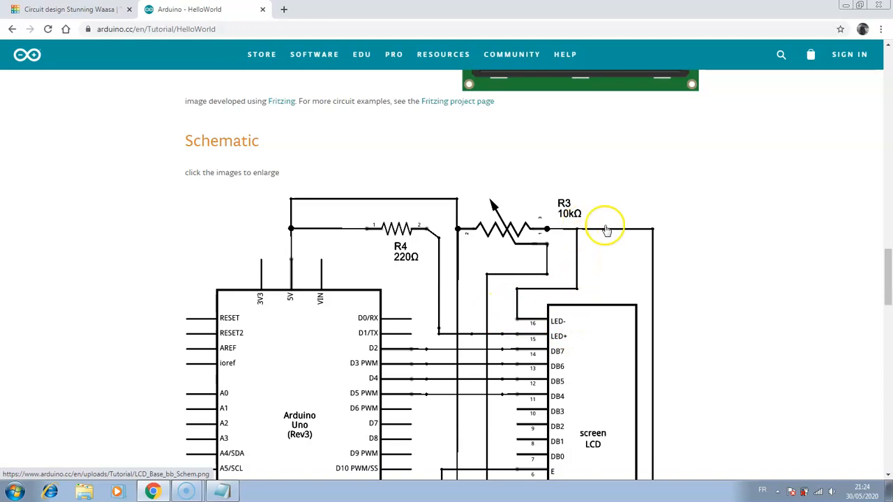
scroll(694, 243, down, 4)
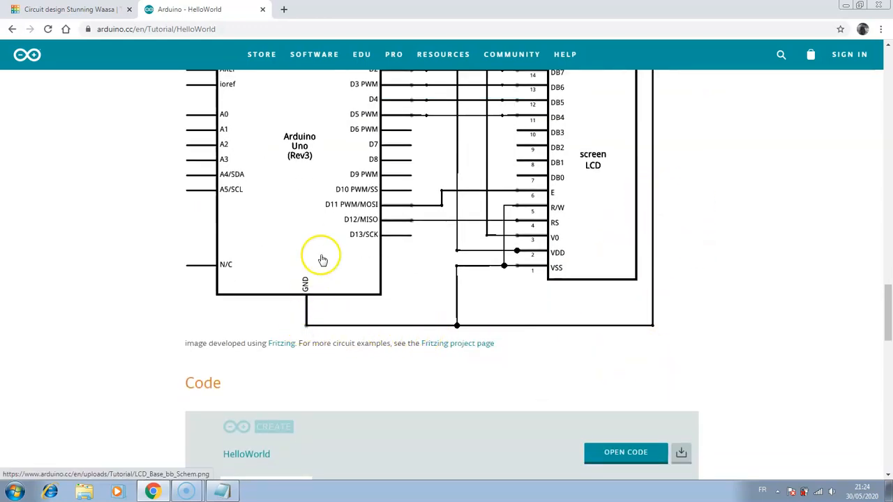
scroll(859, 189, up, 5)
scroll(861, 189, down, 10)
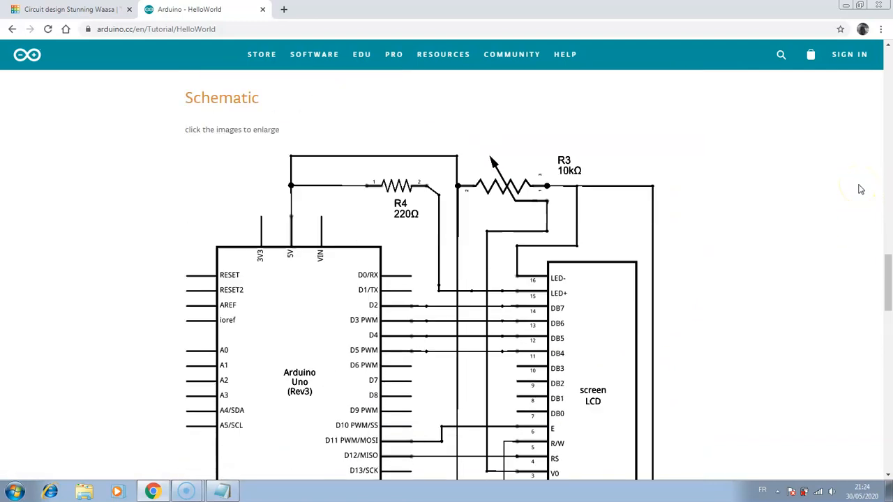
scroll(861, 189, up, 2)
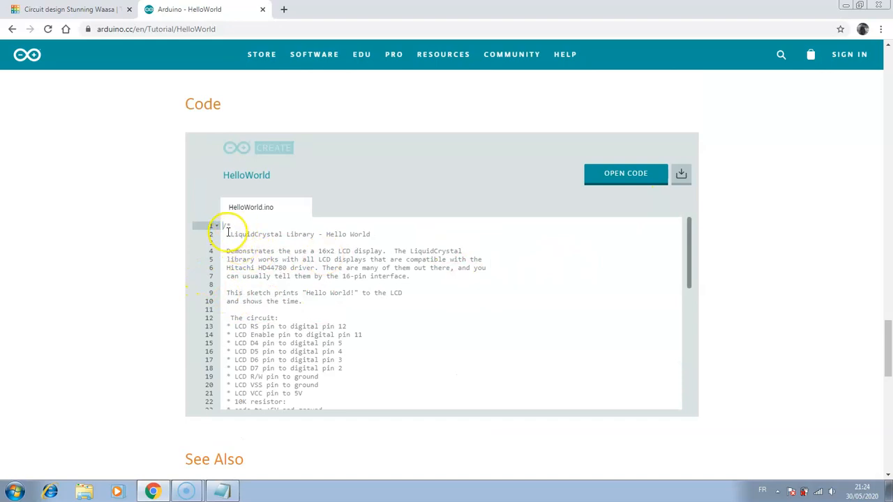
Select the entire HelloWorld.ino sketch on the tutorial page, from line 1 through line 61, and copy it.
drag(224, 229, 235, 315)
click(249, 317)
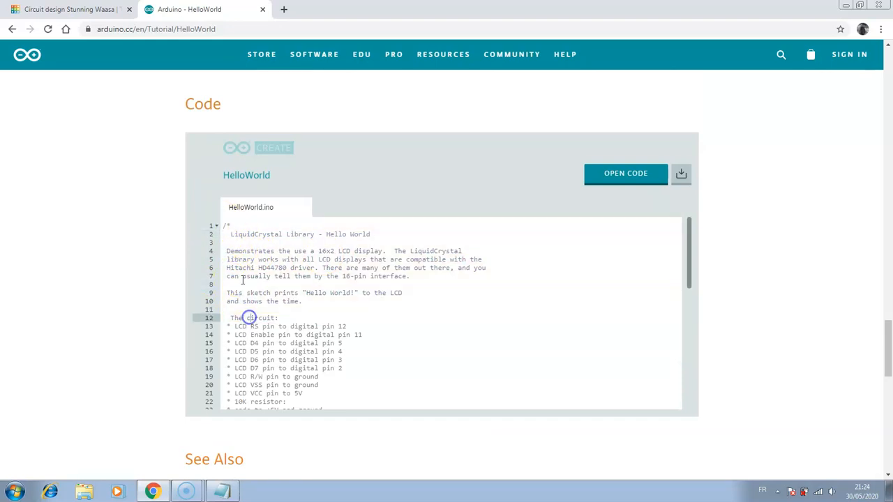
drag(224, 225, 272, 500)
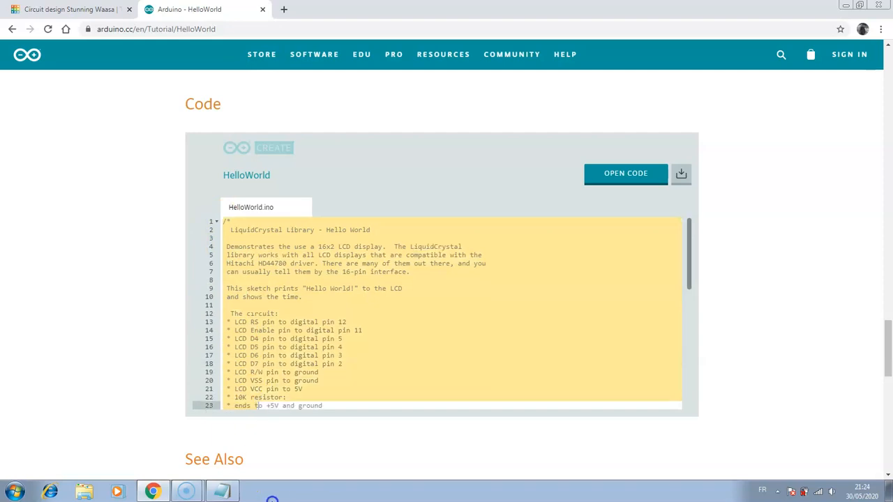
mouse_move(699, 480)
mouse_down()
mouse_move(591, 376)
mouse_move(704, 442)
mouse_move(442, 453)
mouse_move(253, 374)
mouse_move(335, 499)
mouse_move(414, 500)
mouse_up()
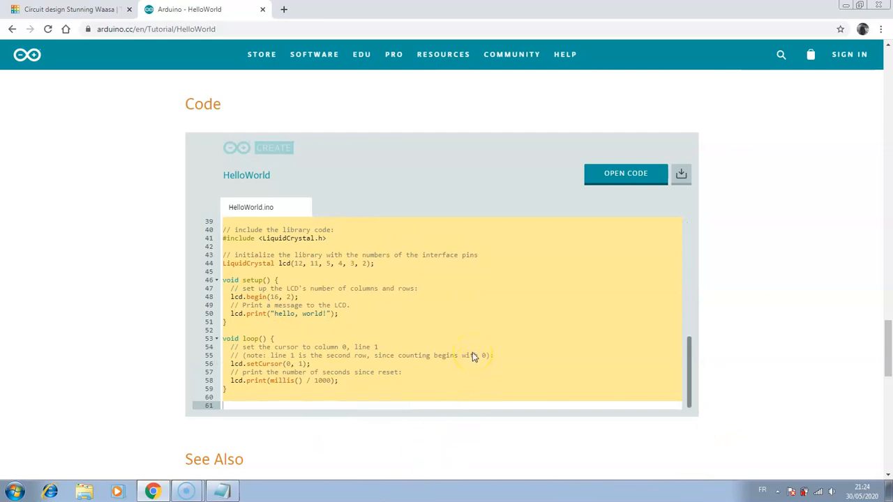
Switch back to the Tinkercad circuit and replace all of the Arduino Uno's default code with the copied HelloWorld sketch.
click(64, 10)
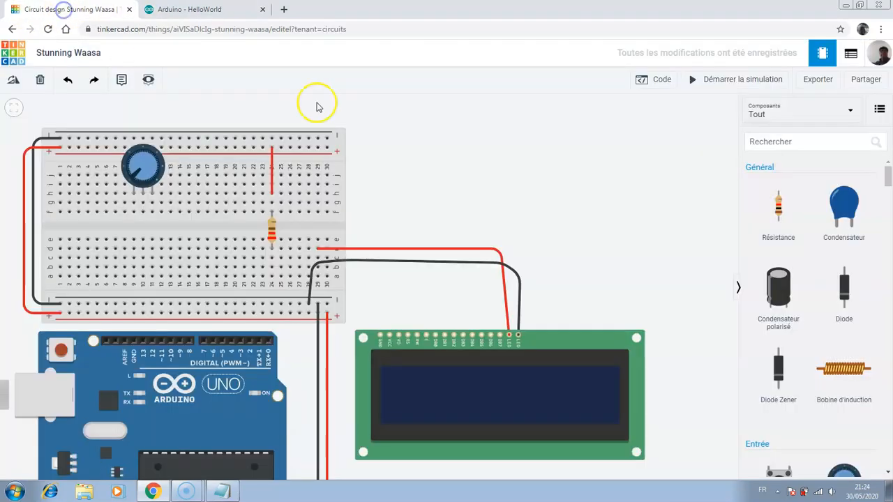
click(656, 84)
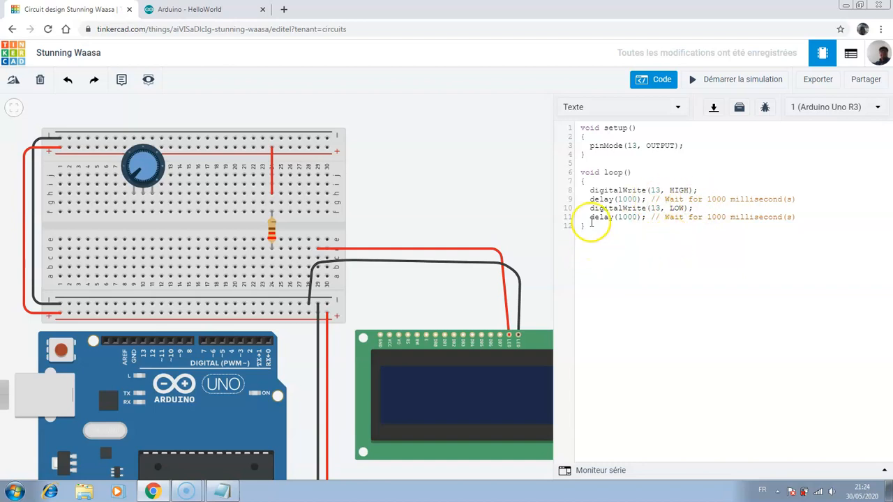
drag(588, 229, 550, 98)
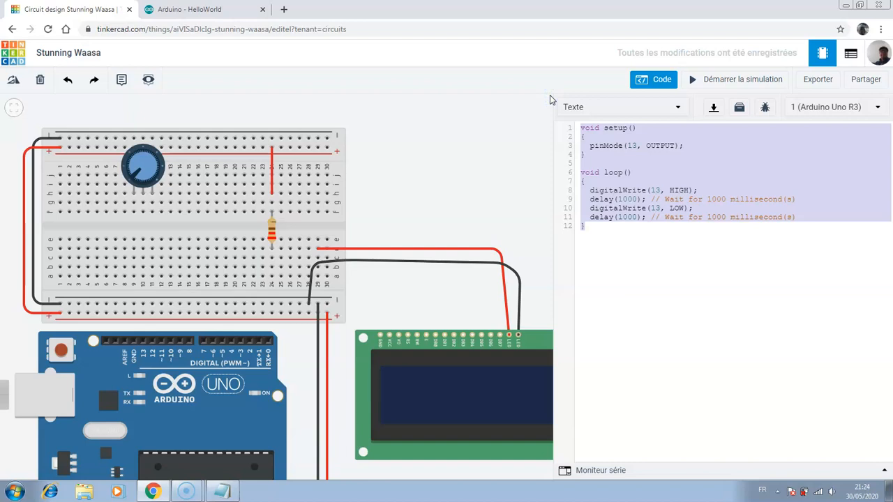
key(ctrl+v)
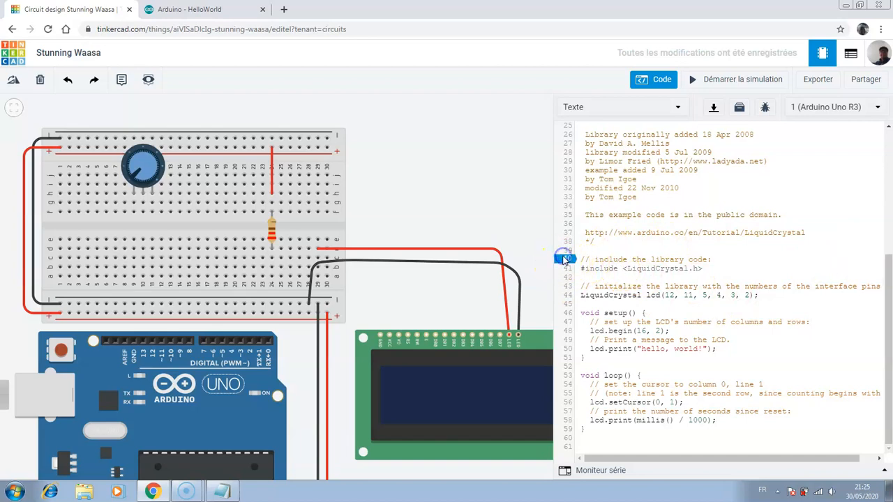
Clear the breakpoint on line 40 of the sketch and close the code editor.
click(573, 109)
click(503, 173)
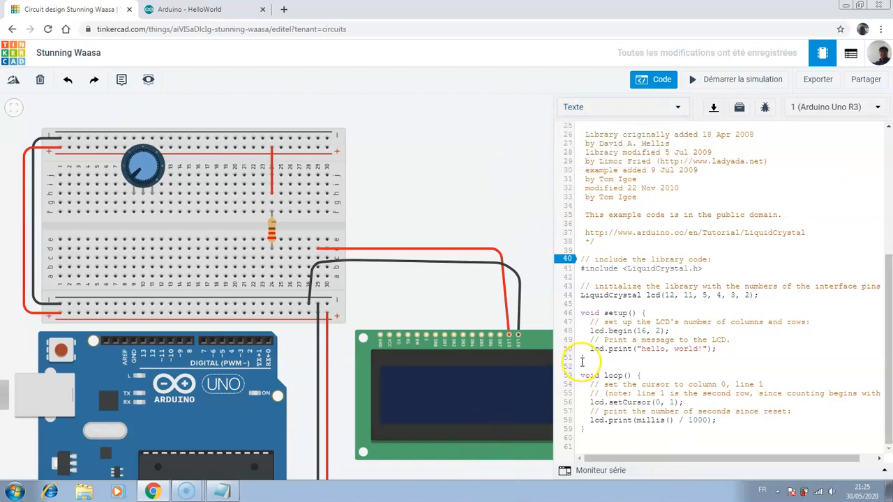
click(539, 313)
click(540, 224)
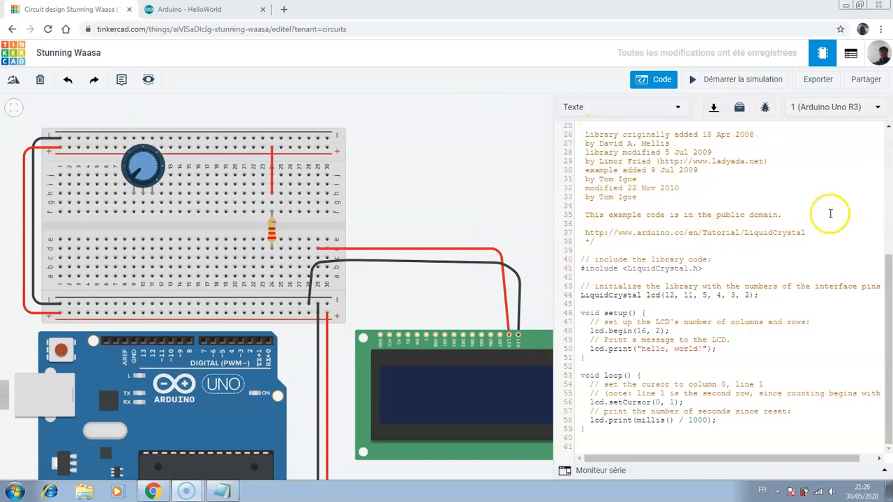
click(662, 79)
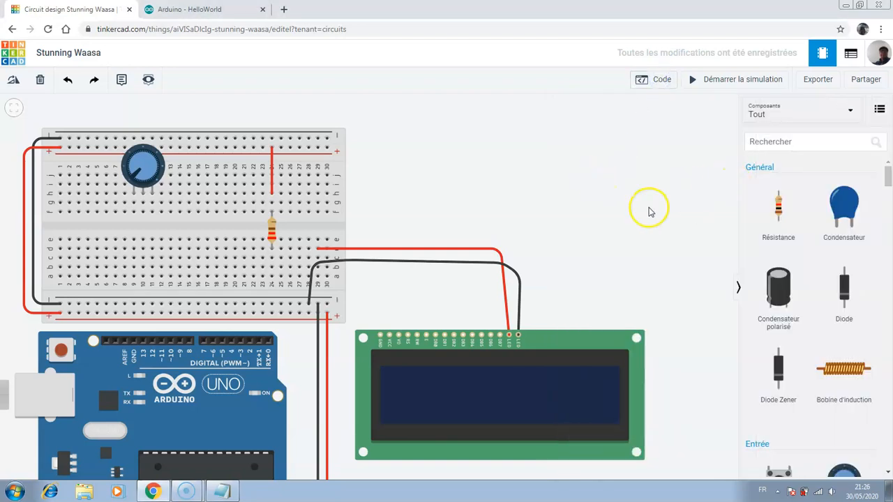